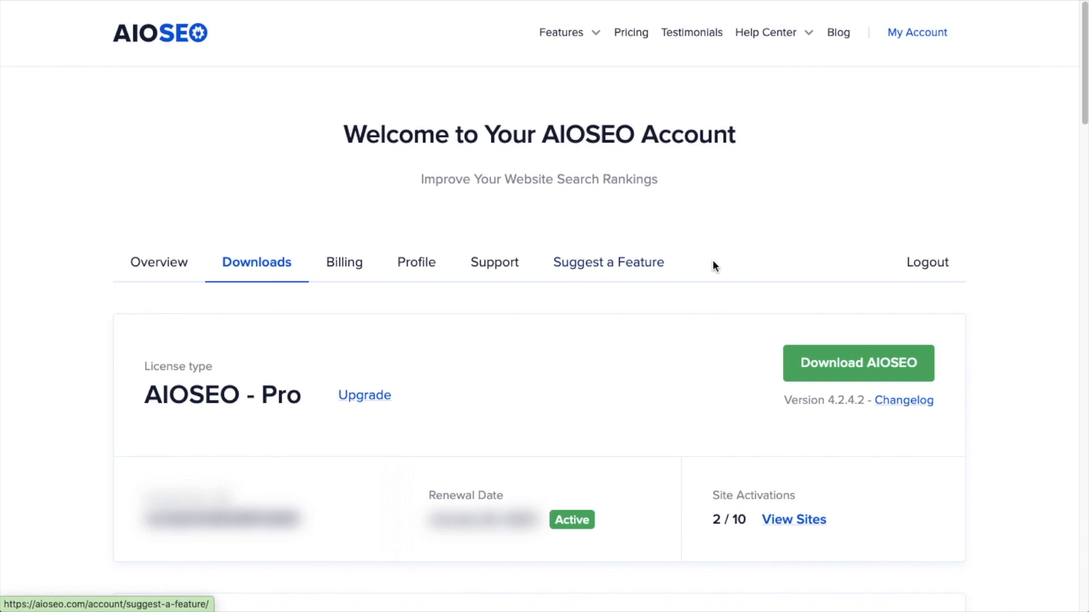
- Download the AIOSEO Pro plugin from the account page and install and activate it in WordPress from aioseo-pro-v4.2.4.2.zip
left_click(828, 361)
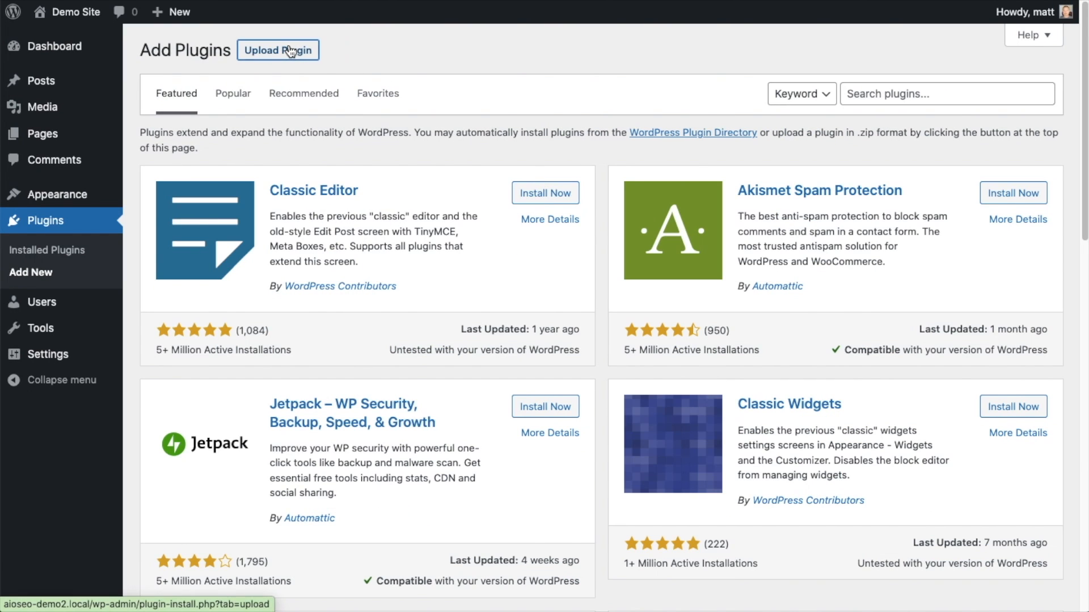
left_click(290, 51)
left_click(487, 193)
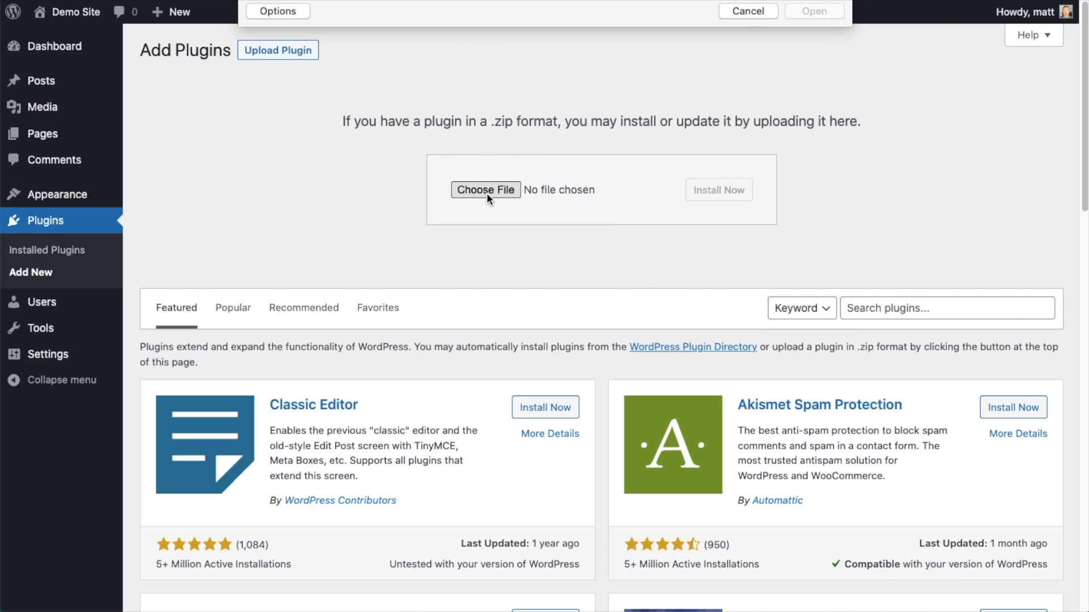
double_click(437, 55)
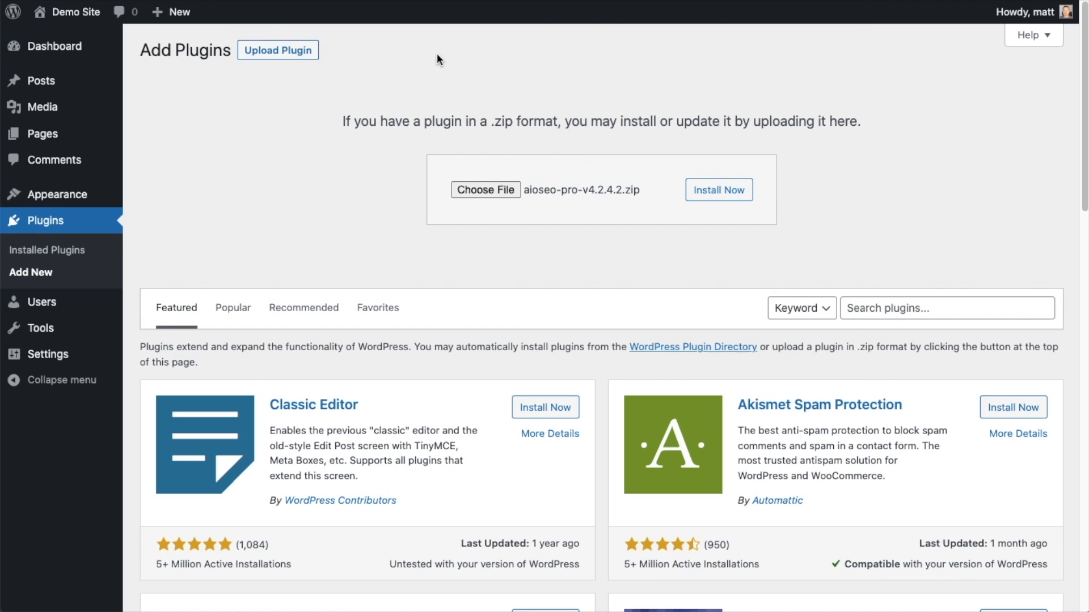
left_click(704, 194)
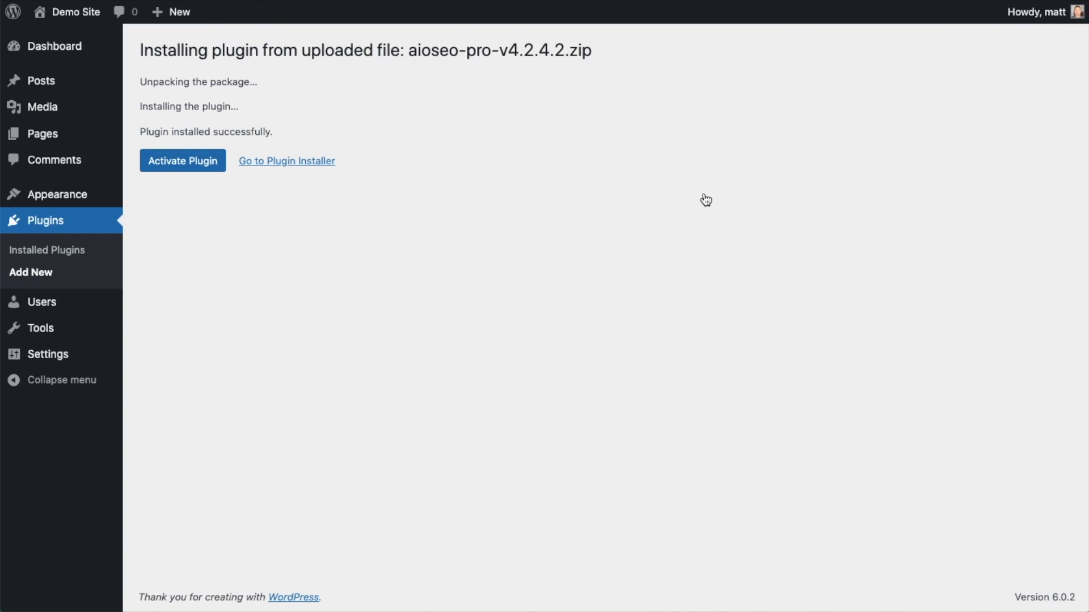
left_click(177, 161)
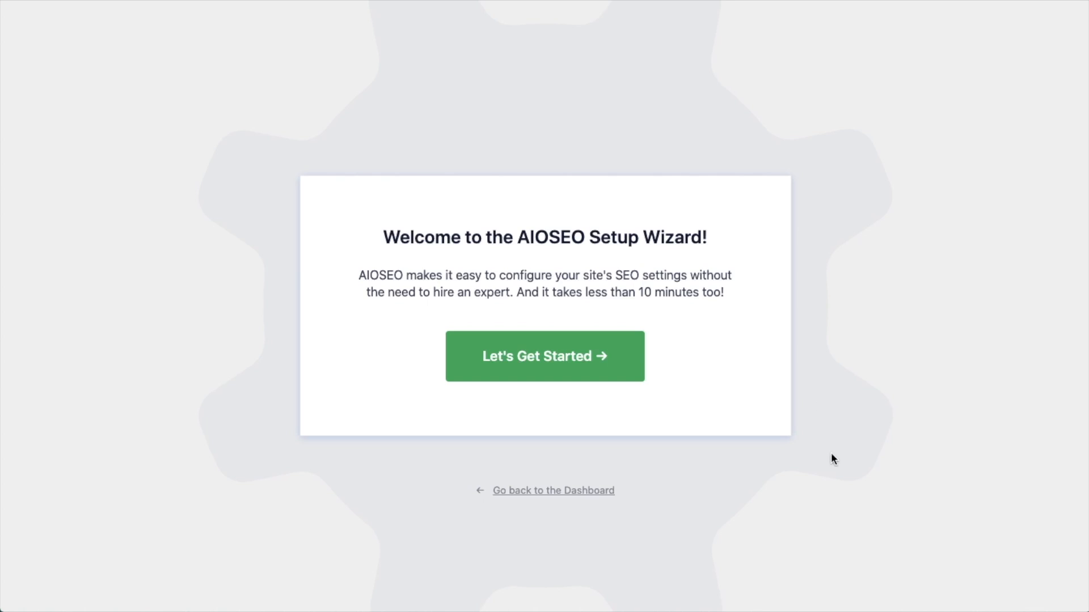
- Leave the AIOSEO setup wizard for the plugin dashboard and open the license key settings from the Site Score section
left_click(551, 492)
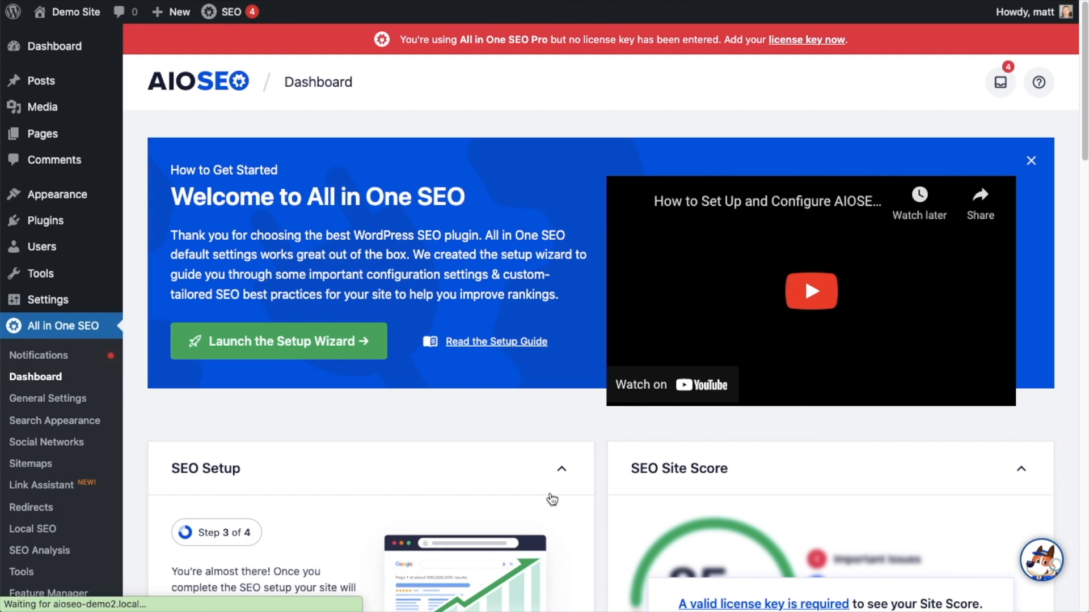
scroll(600, 285, "down", 7)
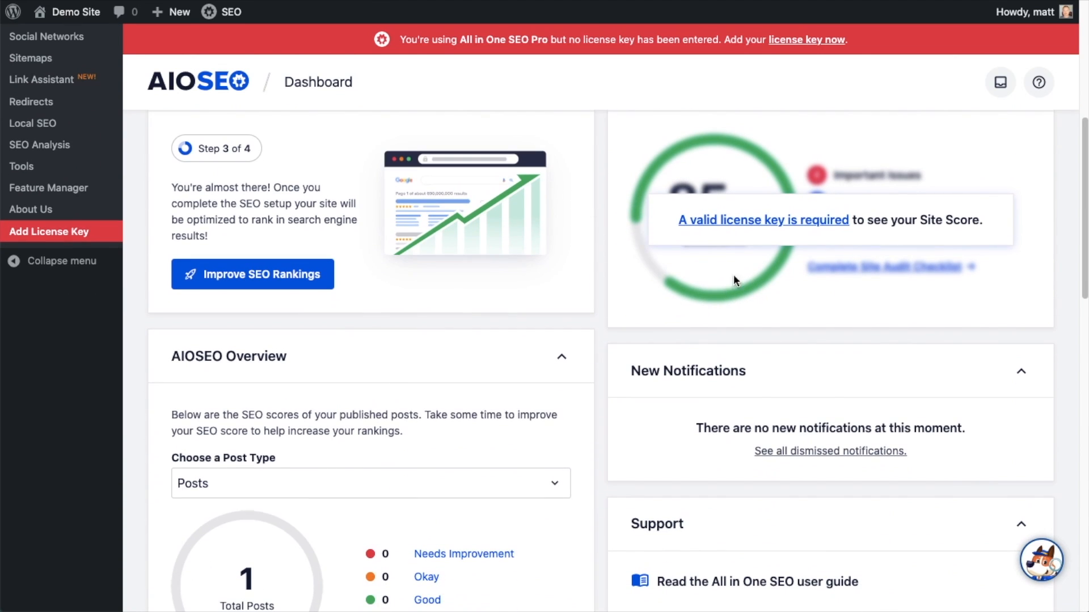
left_click(749, 222)
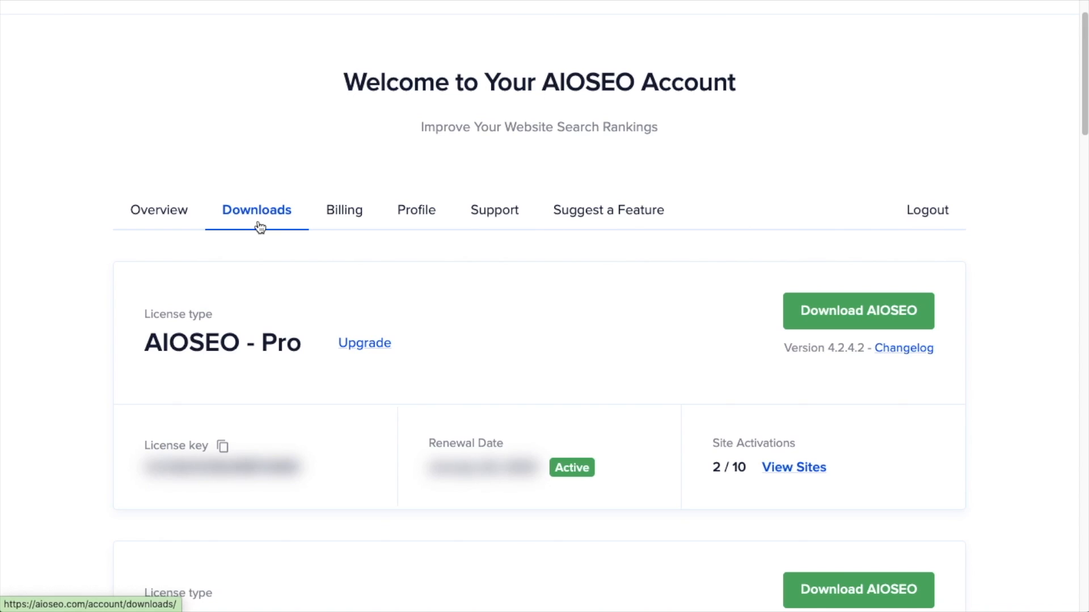
- Activate All in One SEO Pro with the license key copied from the AIOSEO account and save the general settings
left_click(223, 449)
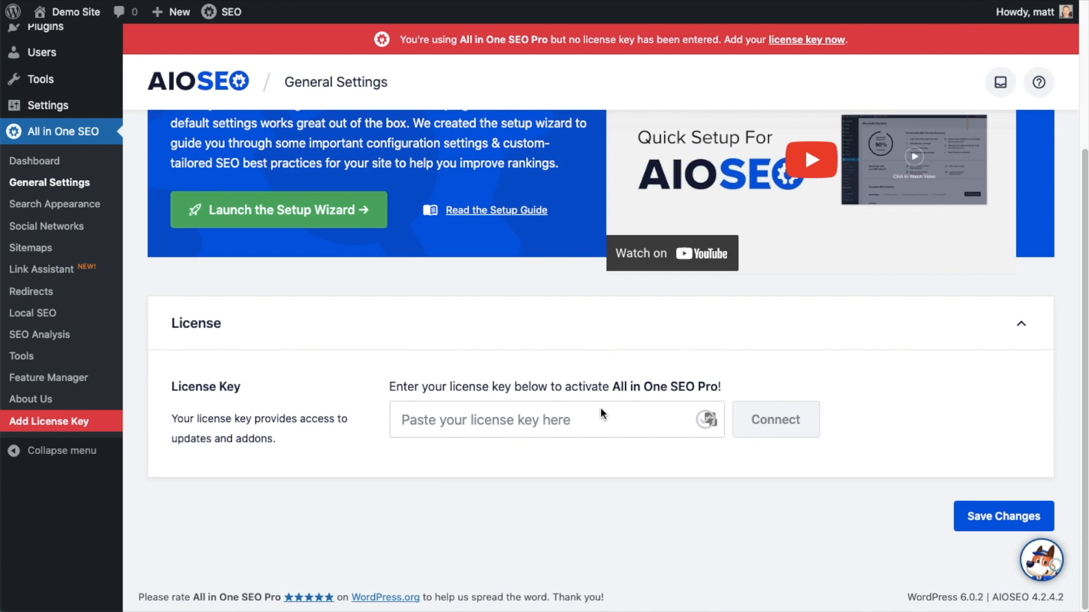
left_click(492, 419)
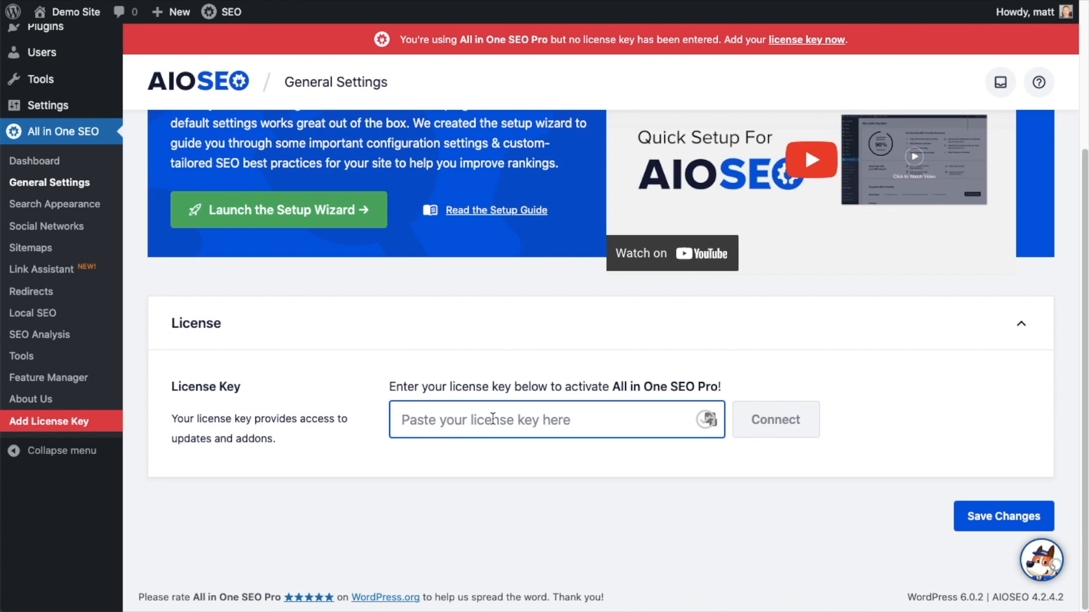
key("ctrl+v")
left_click(783, 420)
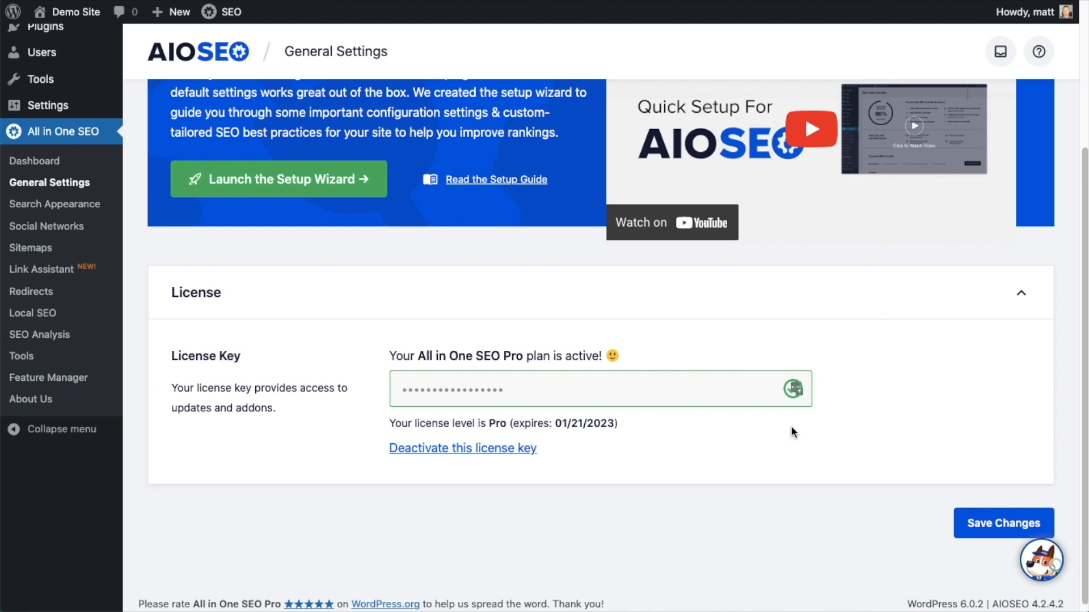
left_click(1008, 523)
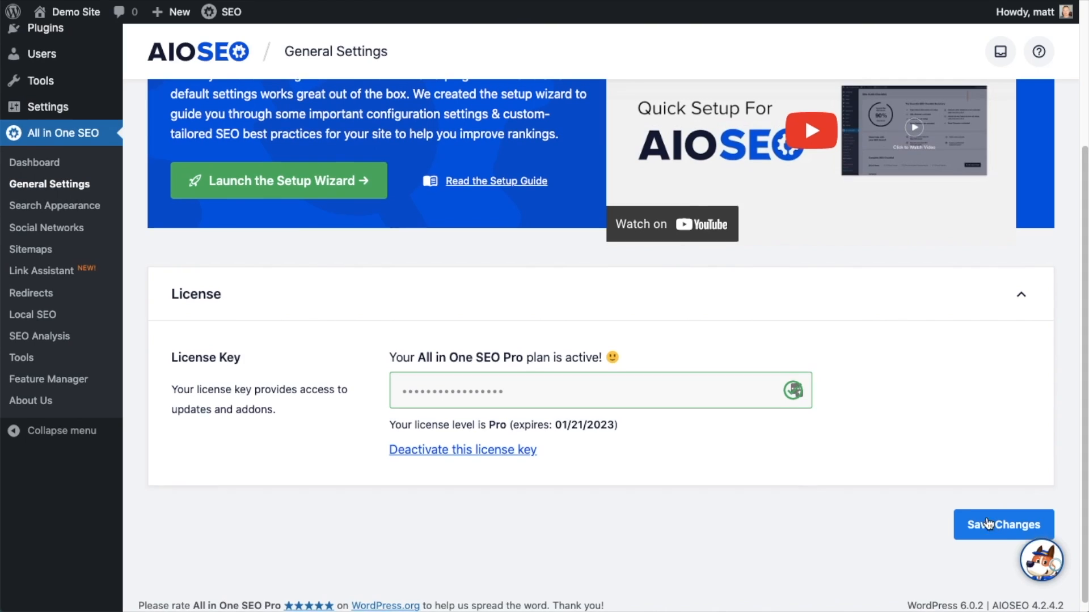
scroll(986, 523, "up", 5)
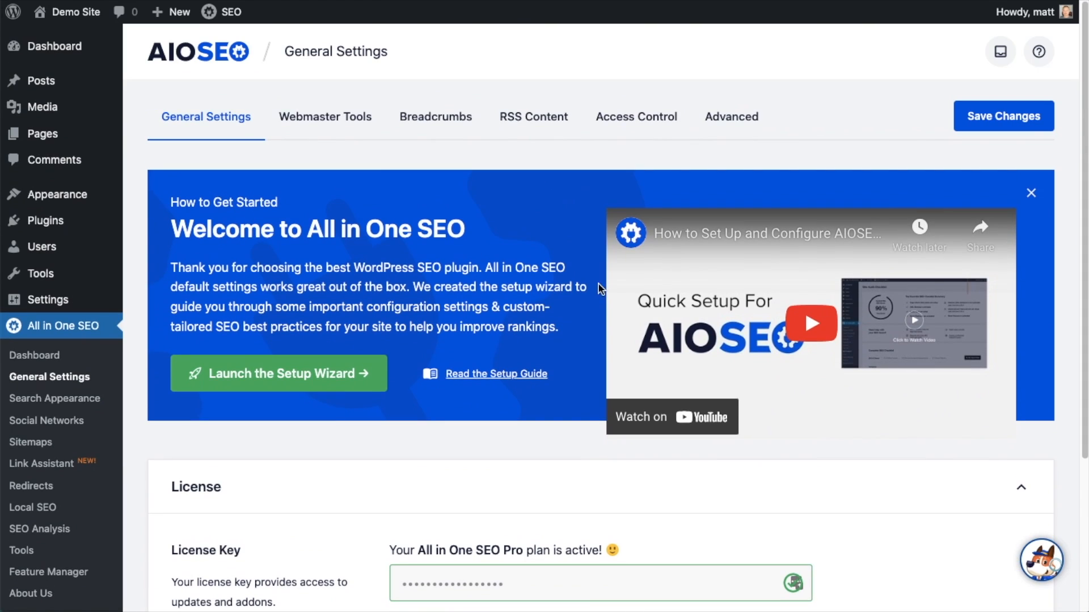
left_click(62, 57)
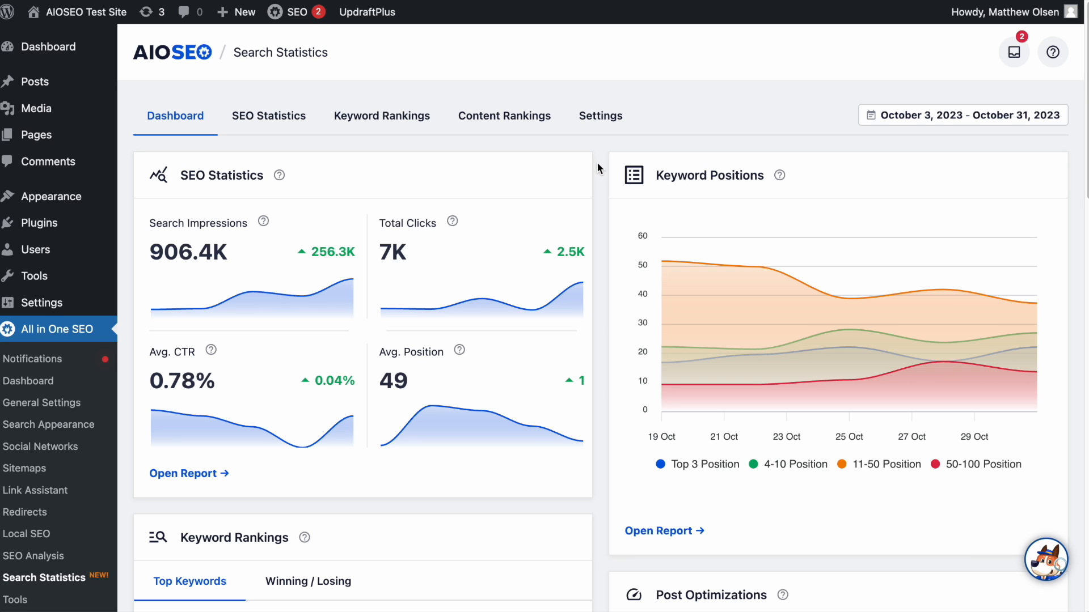
- Review the SEO statistics, keyword positions, top keywords and post optimizations on the Search Statistics dashboard
scroll(596, 162, "down", 2)
scroll(597, 163, "down", 7)
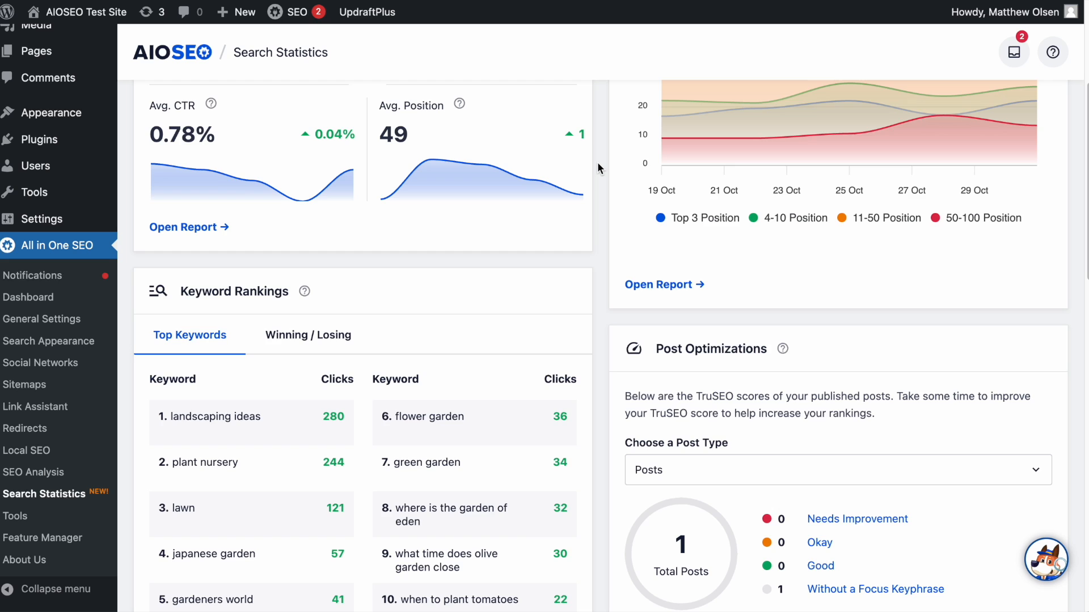
scroll(597, 162, "down", 2)
scroll(598, 164, "down", 1)
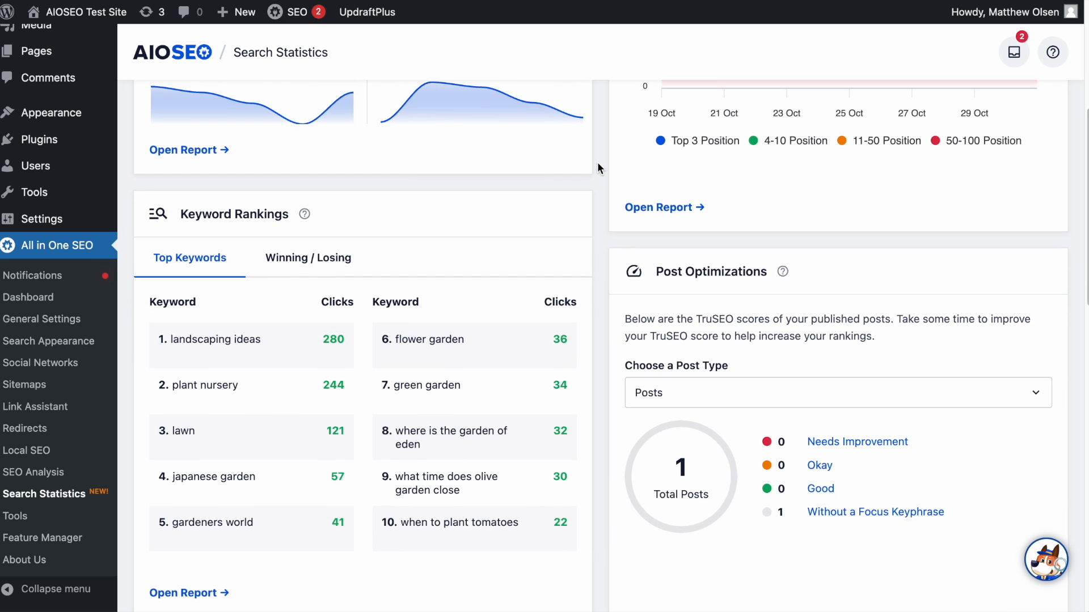
scroll(598, 164, "down", 2)
scroll(598, 162, "down", 1)
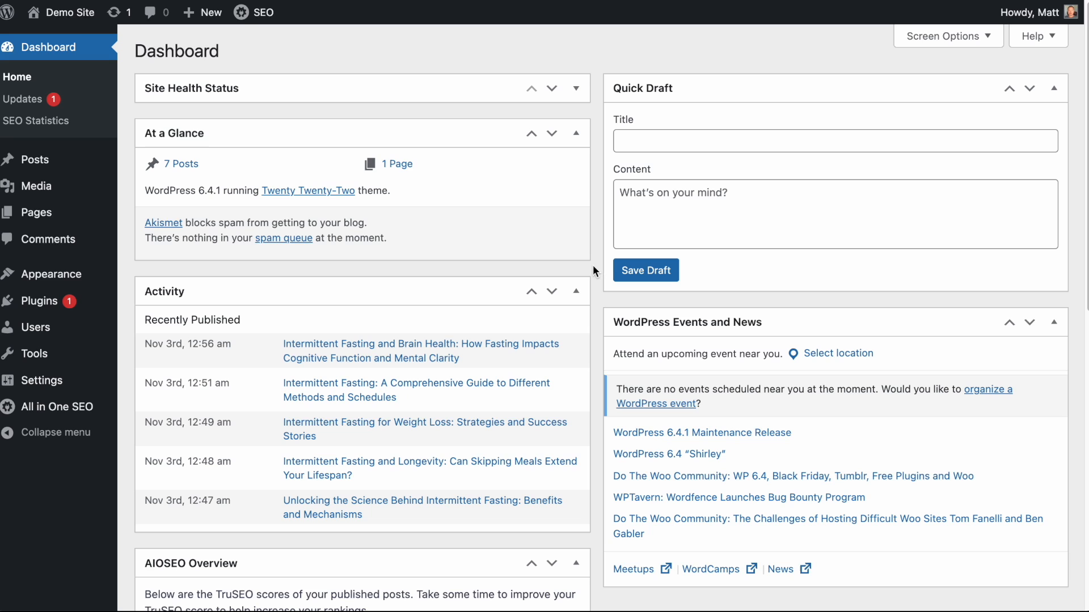
- Open the Keyword Rankings report in AIOSEO's Search Statistics and view the Keyword Performance table
mouse_move(63, 414)
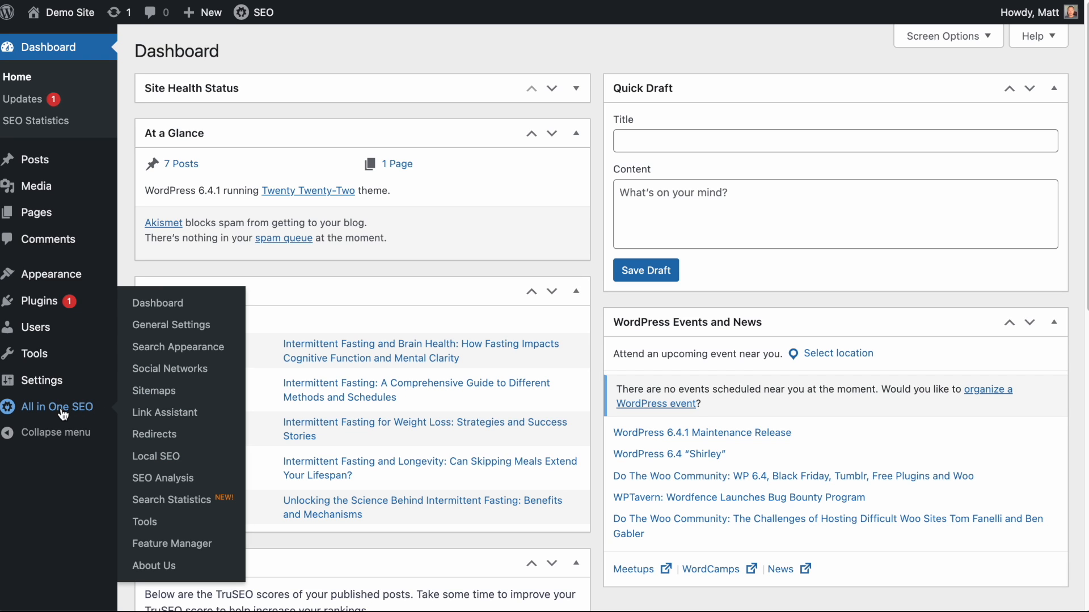
left_click(183, 502)
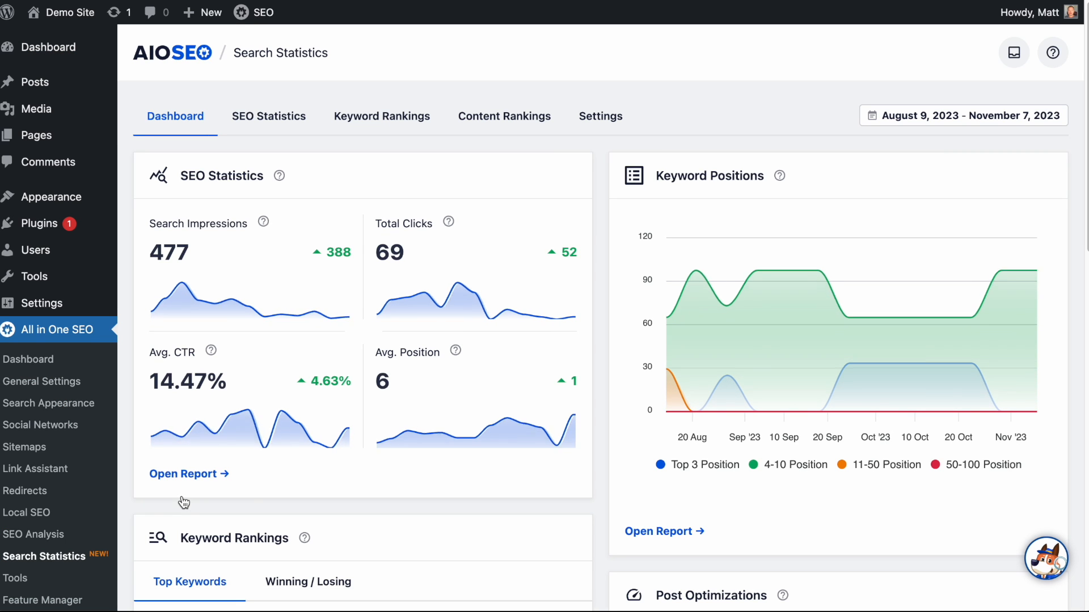
left_click(420, 117)
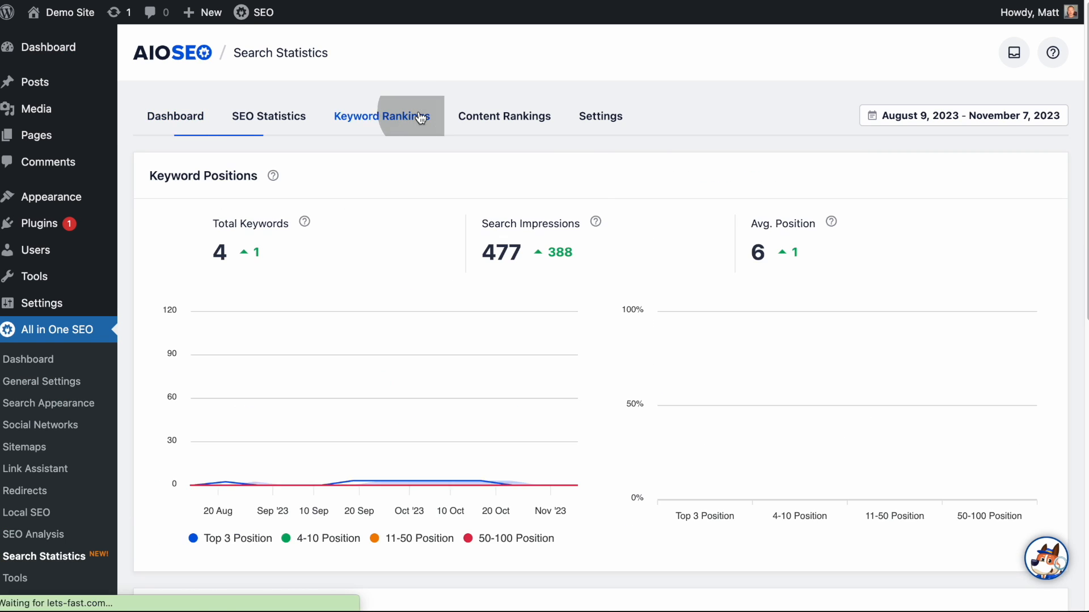
scroll(617, 289, "down", 5)
scroll(618, 288, "down", 4)
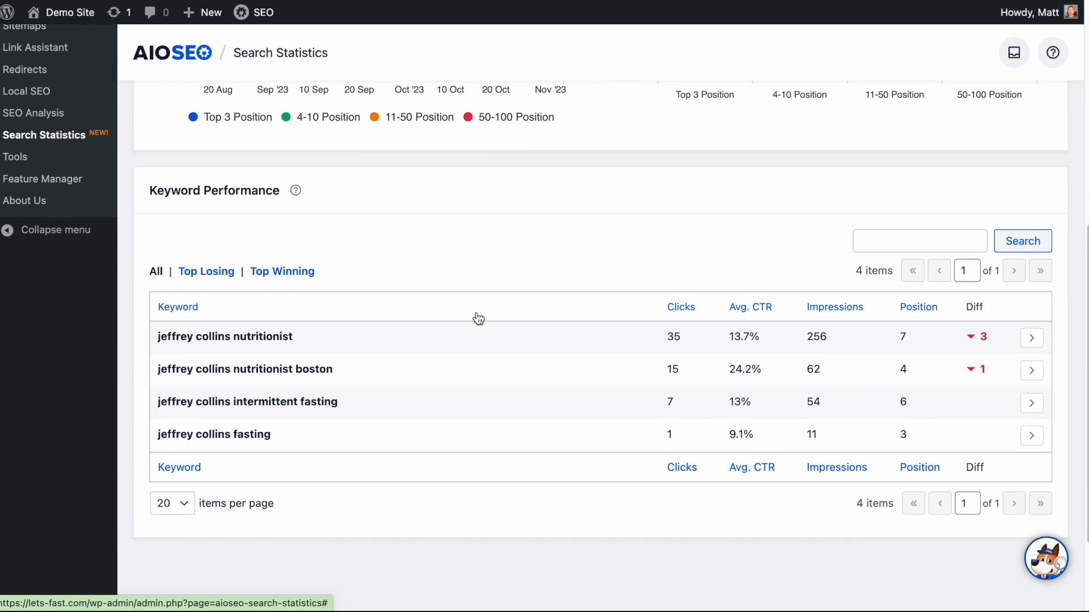
- Expand the first keyword's ranking pages and open "A Nutritionist Reveals How To Lose Weight With Intermittent Fasting" for editing
mouse_move(983, 340)
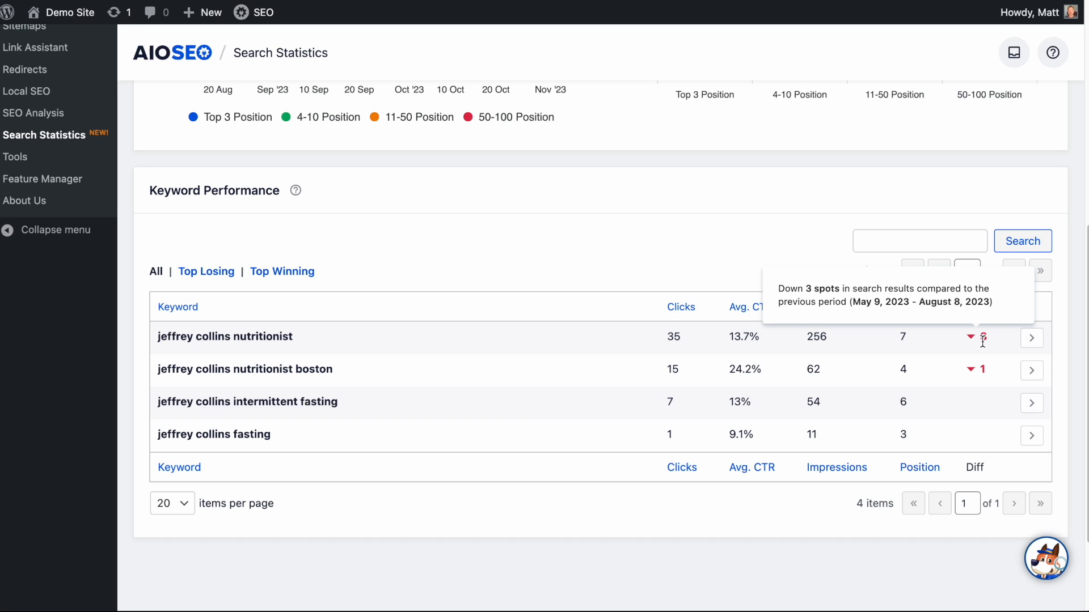
left_click(1033, 341)
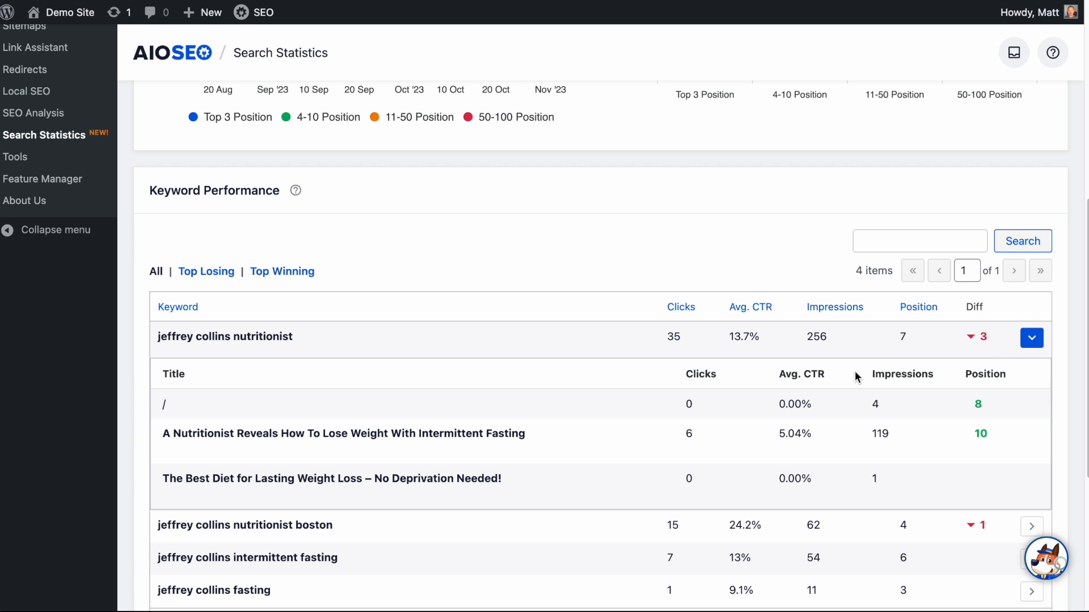
scroll(847, 393, "down", 2)
mouse_move(406, 408)
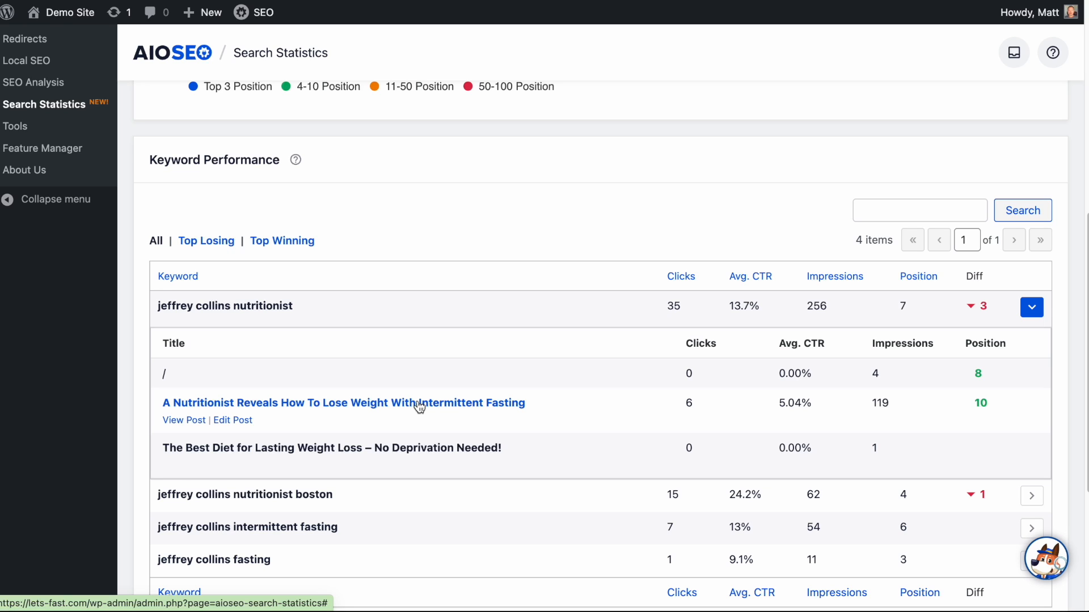
left_click(243, 423)
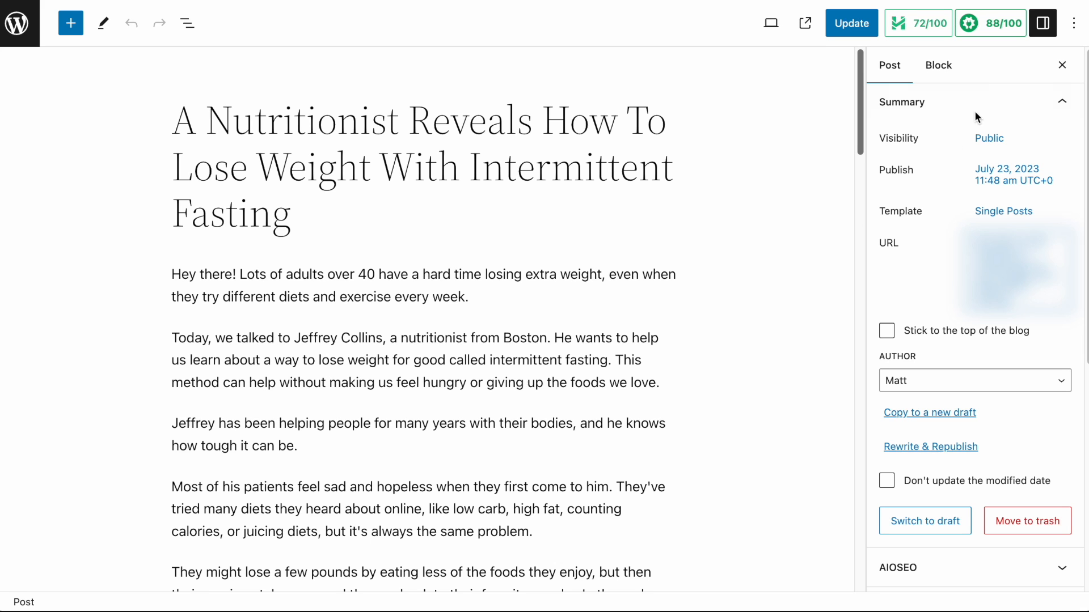
- Open the post's general AIOSEO settings and examine the errors listed in the Basic SEO checks
left_click(998, 28)
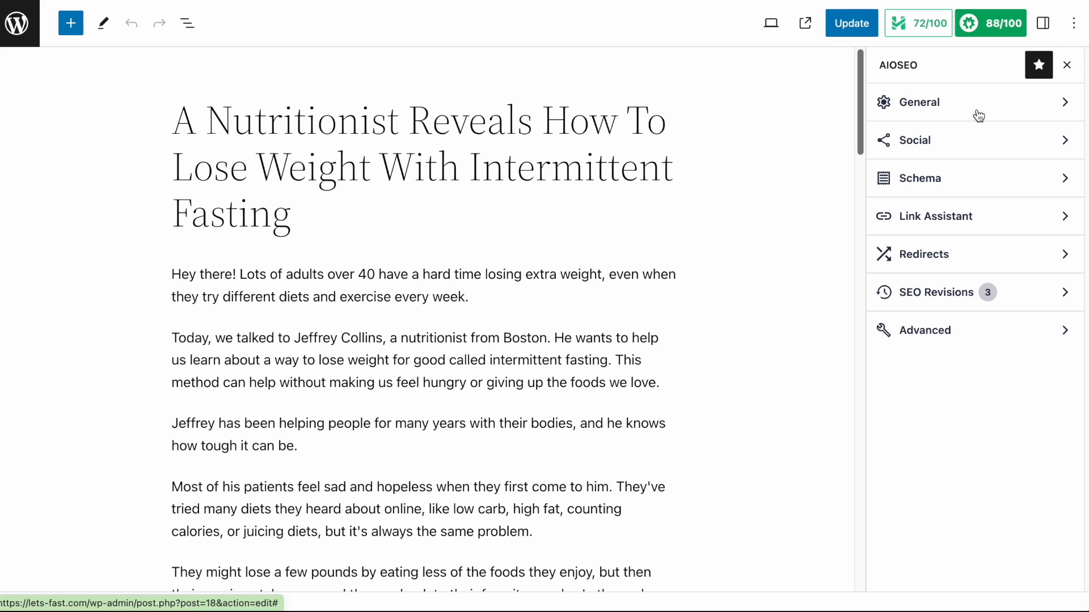
left_click(981, 112)
scroll(998, 285, "down", 1)
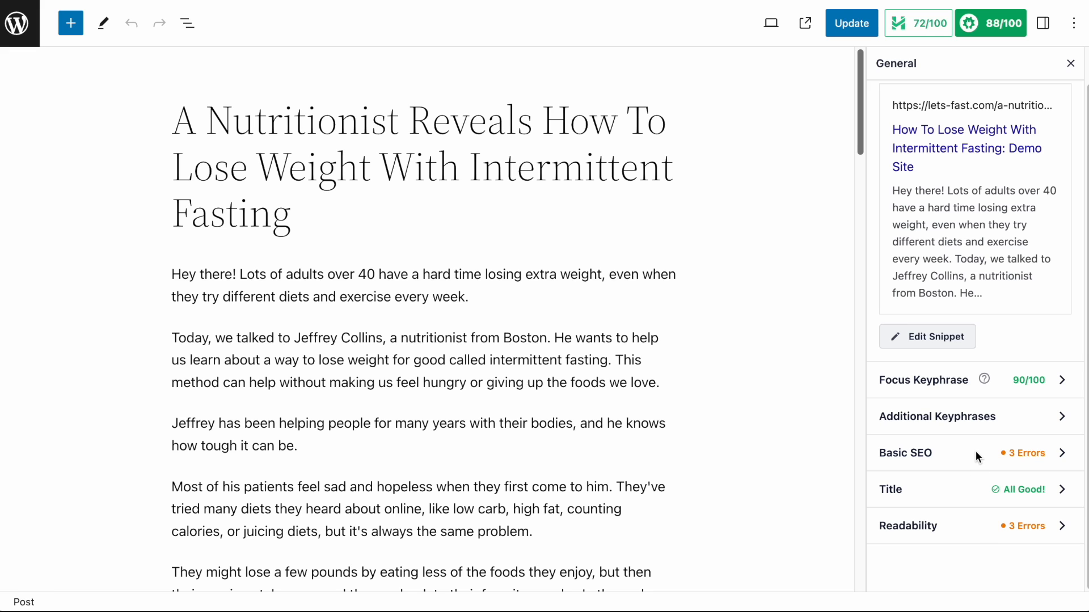
left_click(1066, 455)
scroll(1019, 345, "down", 5)
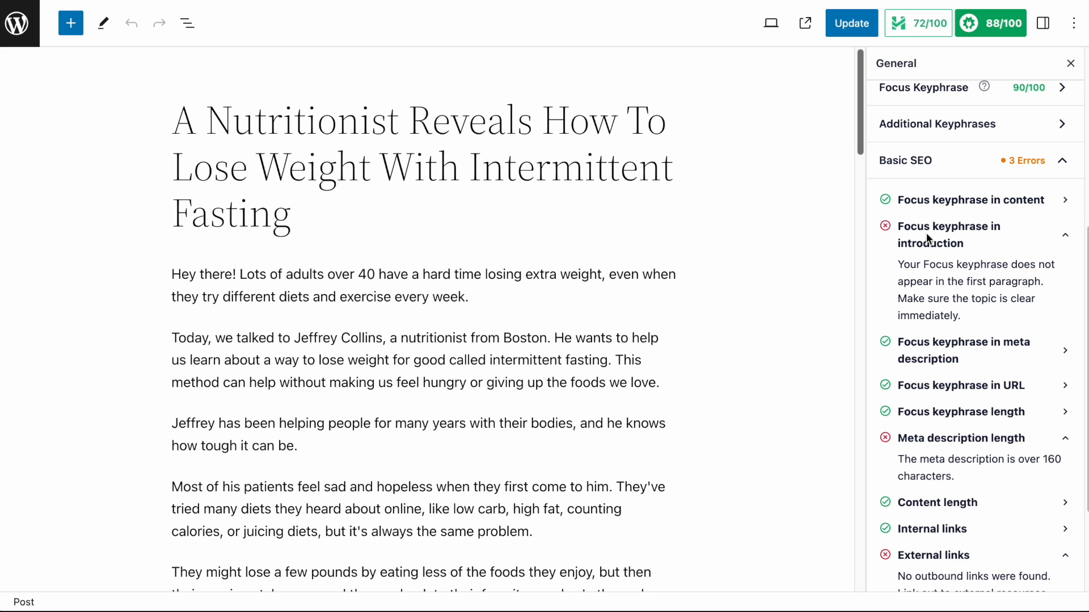
- Check the post's focus keyphrase and its individual checks, and collapse the Focus Keyphrase section again
scroll(953, 256, "up", 2)
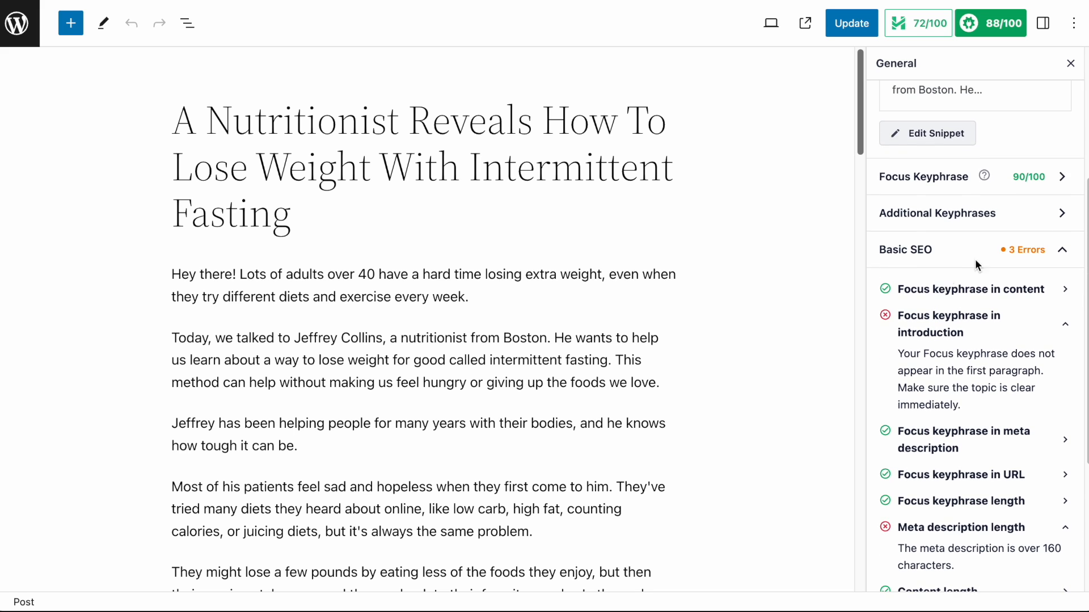
left_click(1062, 176)
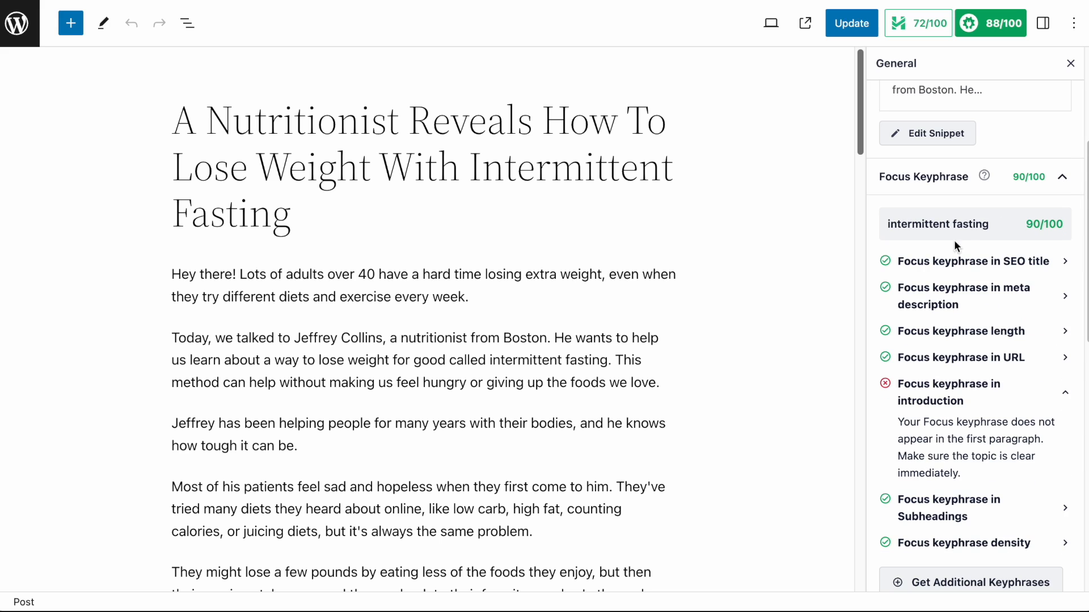
left_click(1063, 178)
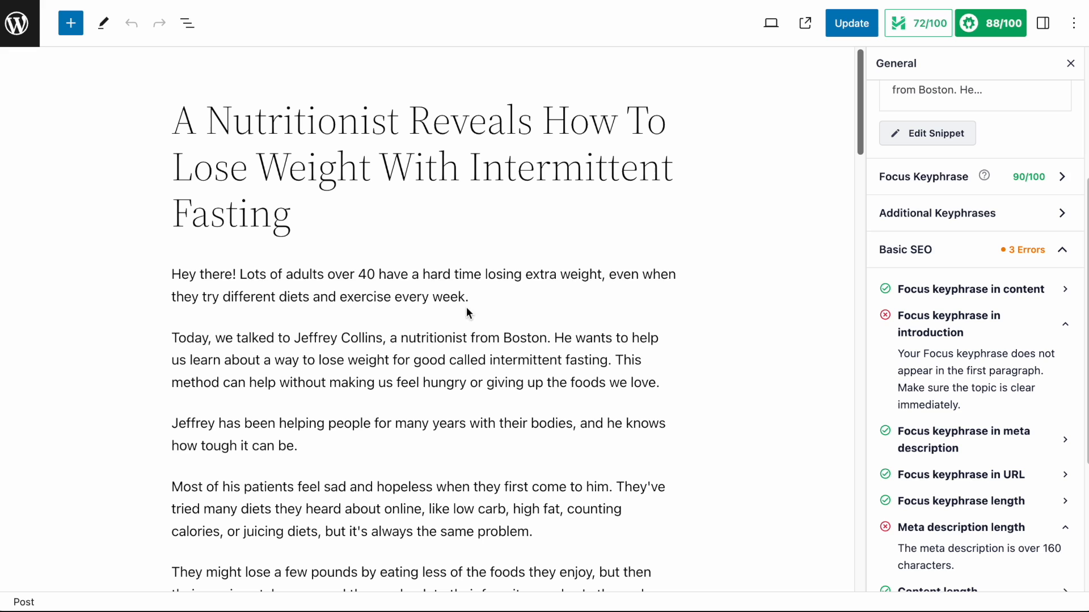
- Add the sentence "But have they tried intermittent fasting?" to the end of the post's first paragraph
left_click_drag(475, 297, 171, 281)
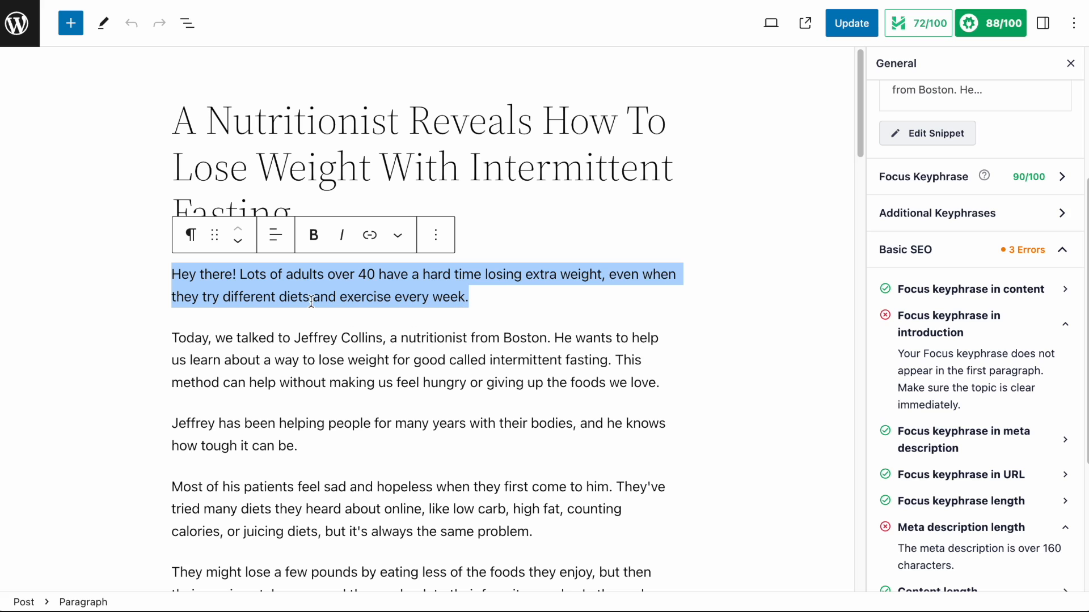
left_click(485, 298)
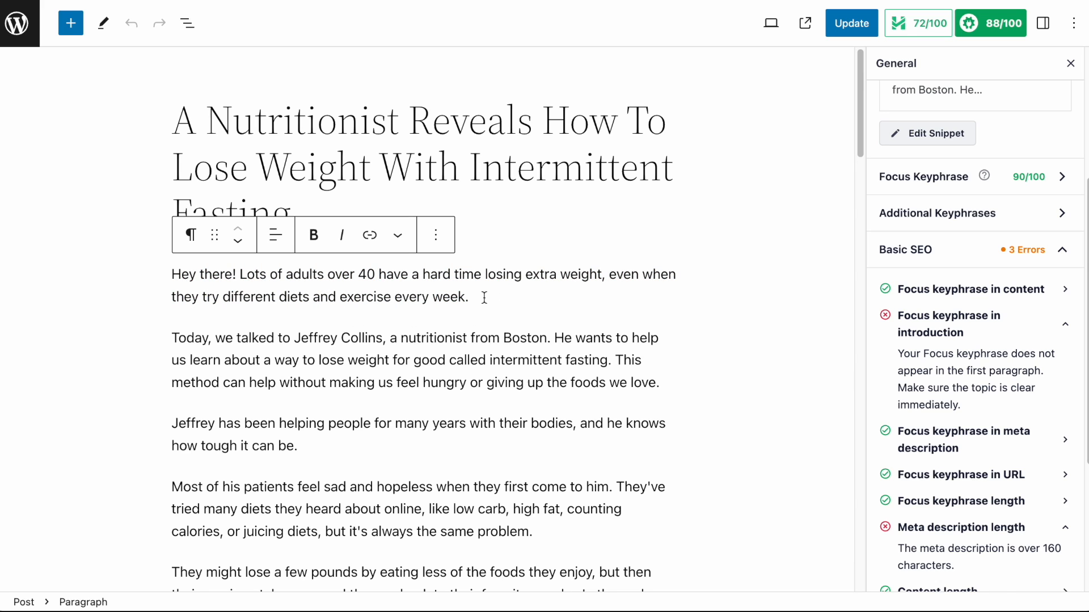
type("But have they tried intermit")
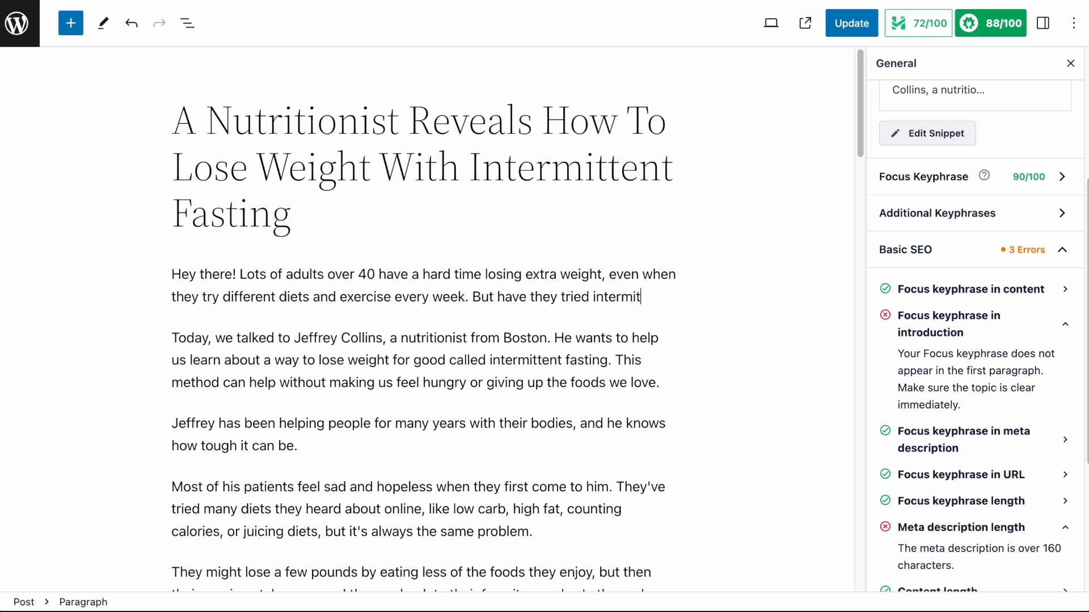
type("tent fasting?")
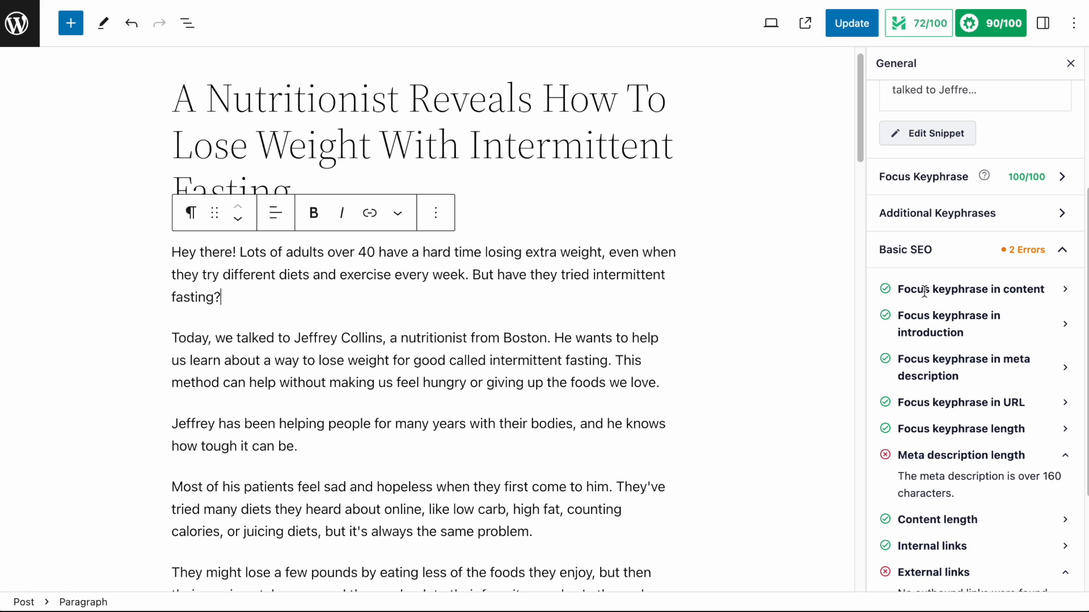
- Review the remaining Basic SEO errors and find the Meta Description field in the AIOSEO Settings below the post
scroll(924, 292, "down", 2)
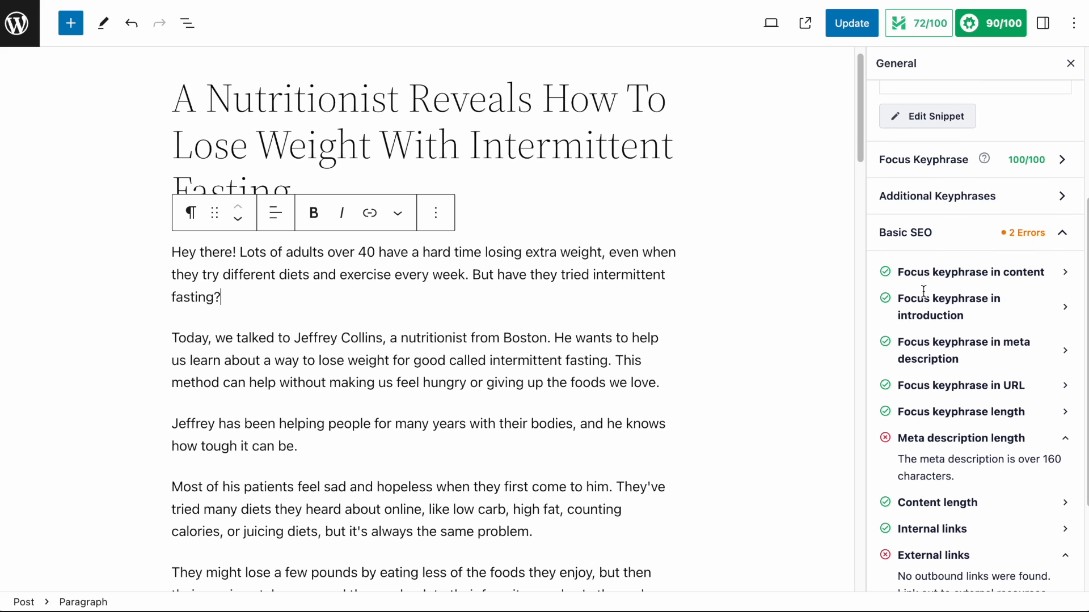
scroll(924, 292, "down", 2)
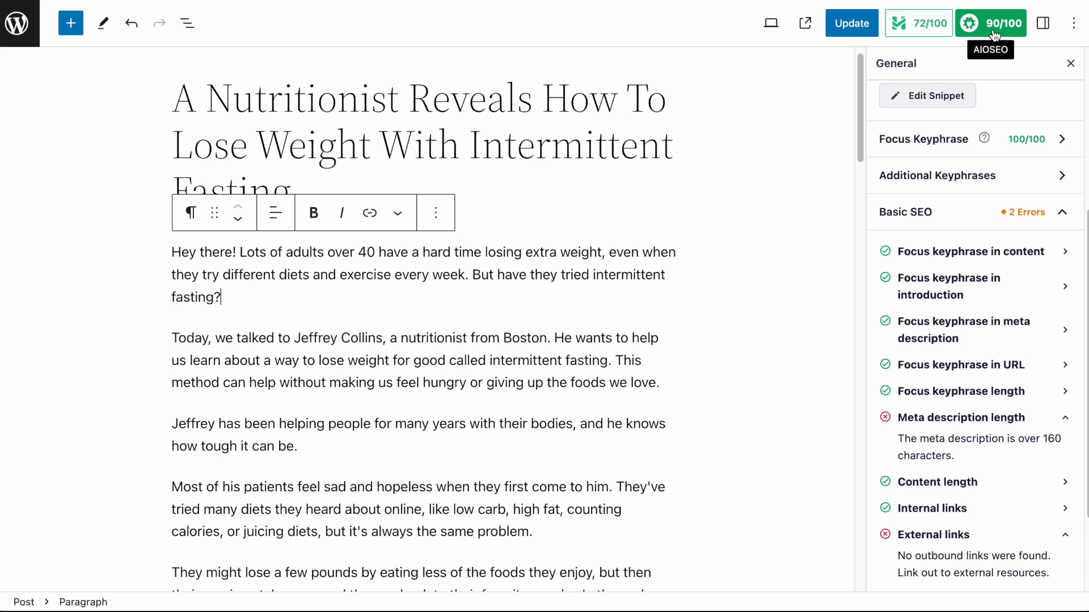
scroll(954, 279, "down", 5)
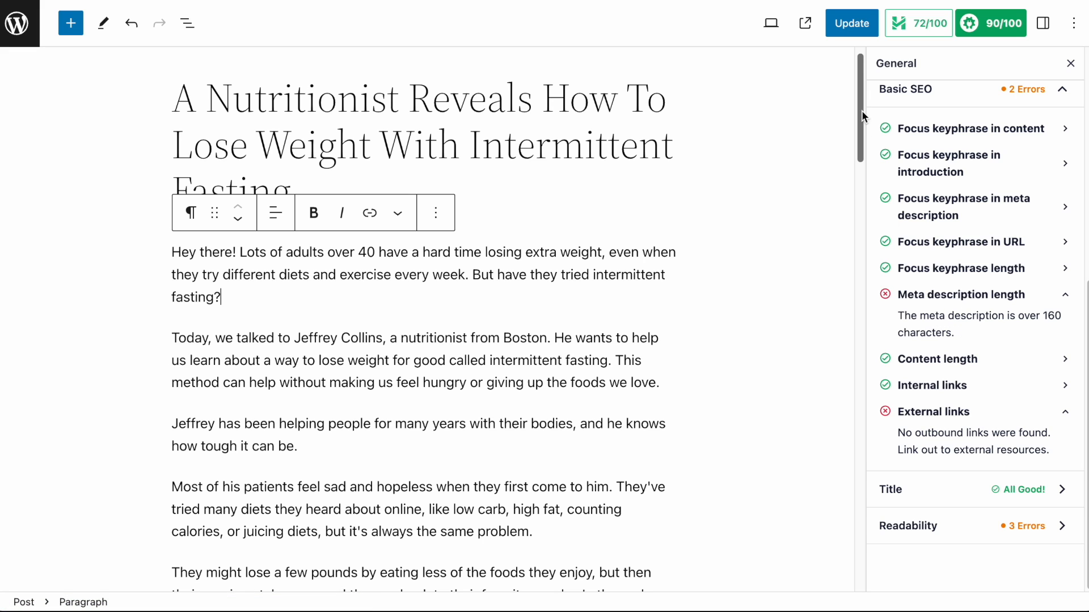
left_click_drag(861, 98, 839, 381)
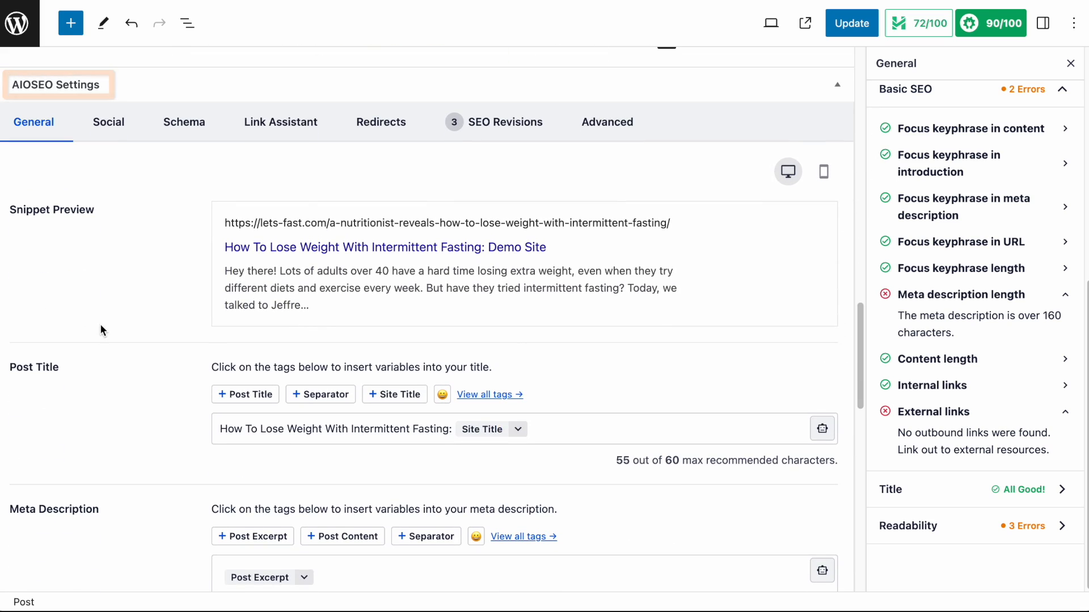
scroll(99, 325, "down", 3)
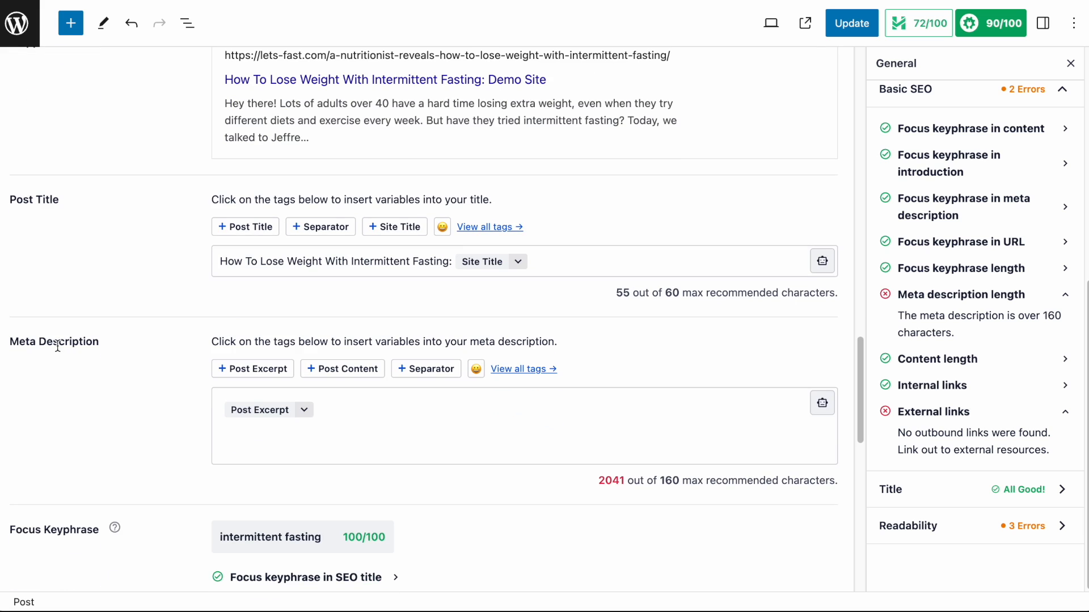
left_click(336, 407)
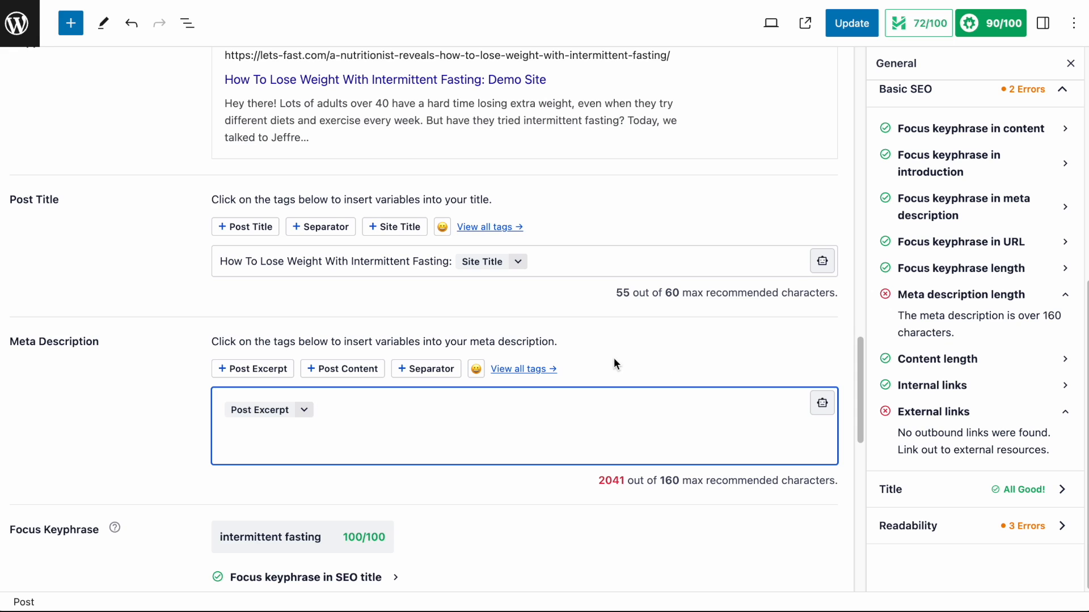
- Copy the post's entire first paragraph, from "Hey there!" through "intermittent fasting?"
scroll(615, 363, "up", 20)
scroll(614, 363, "up", 2)
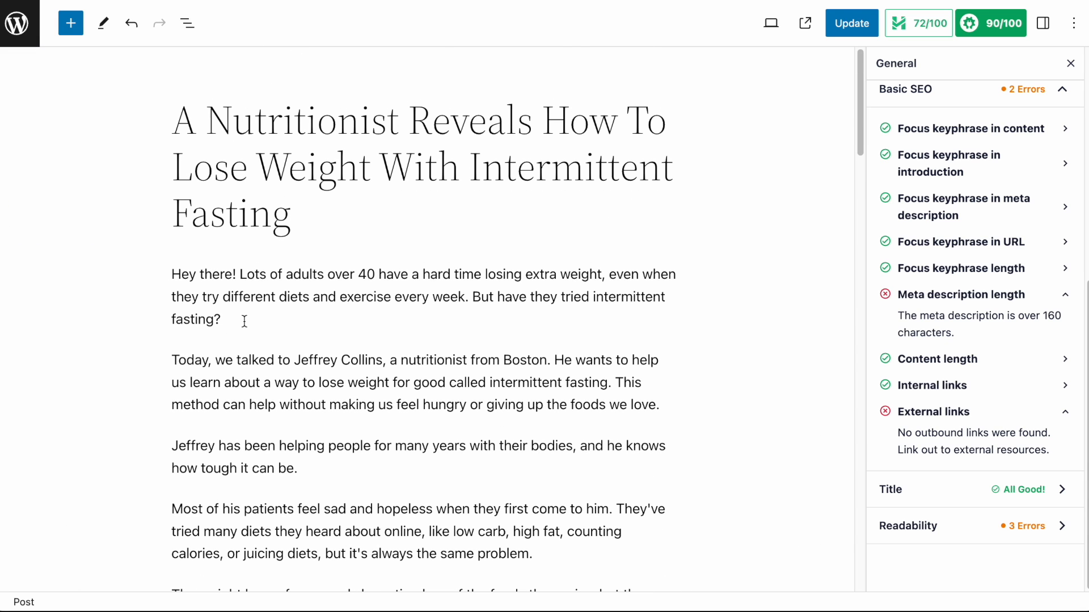
left_click_drag(245, 322, 170, 272)
key("ctrl+c")
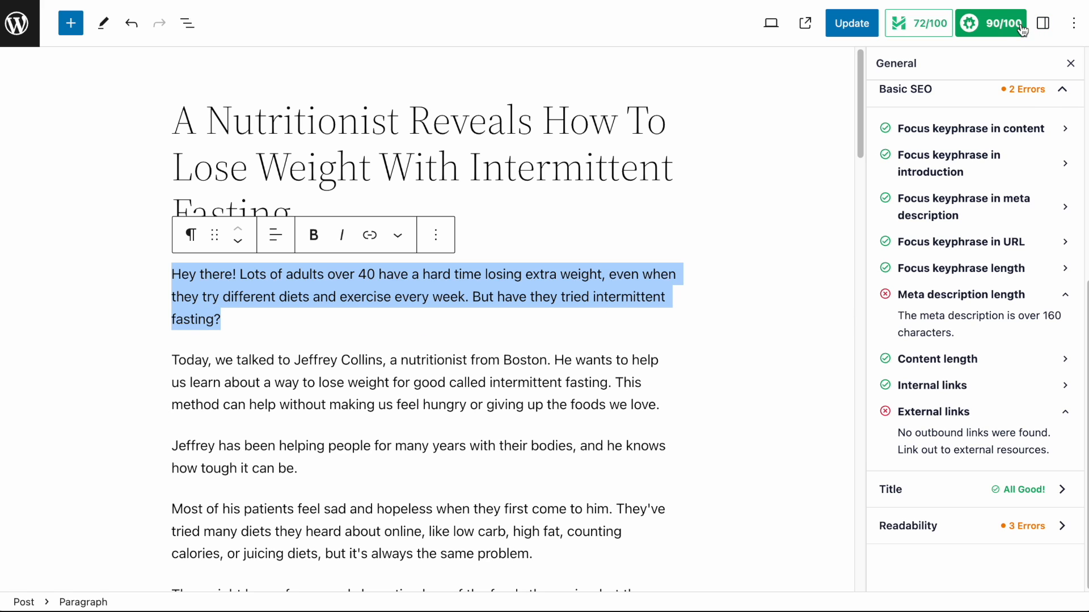
- Expand the Excerpt section in the post settings and paste the copied paragraph as the post's excerpt
left_click(1040, 23)
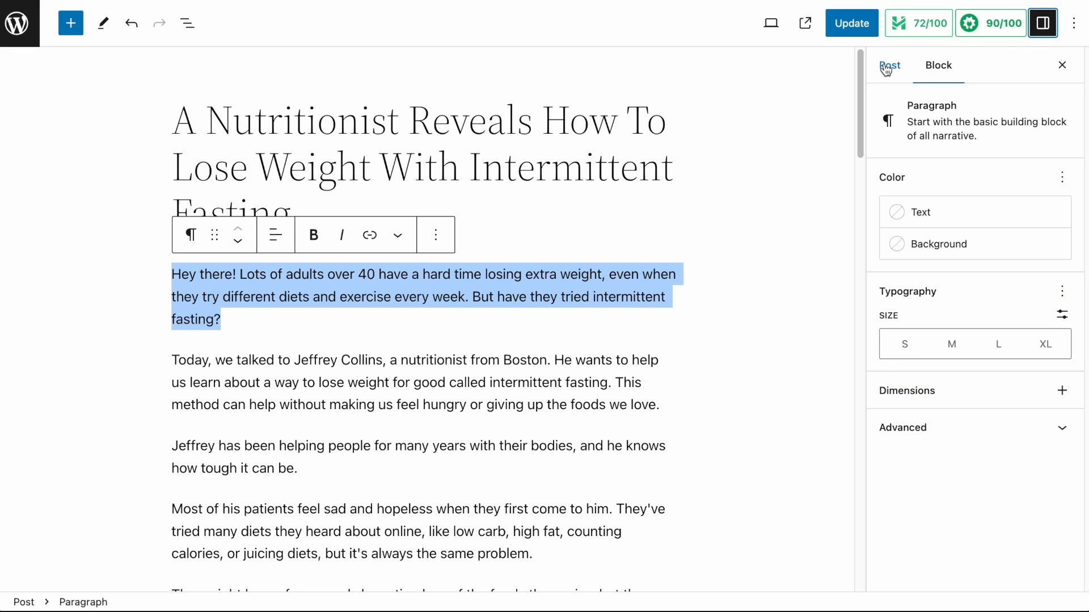
left_click(886, 68)
scroll(944, 263, "down", 5)
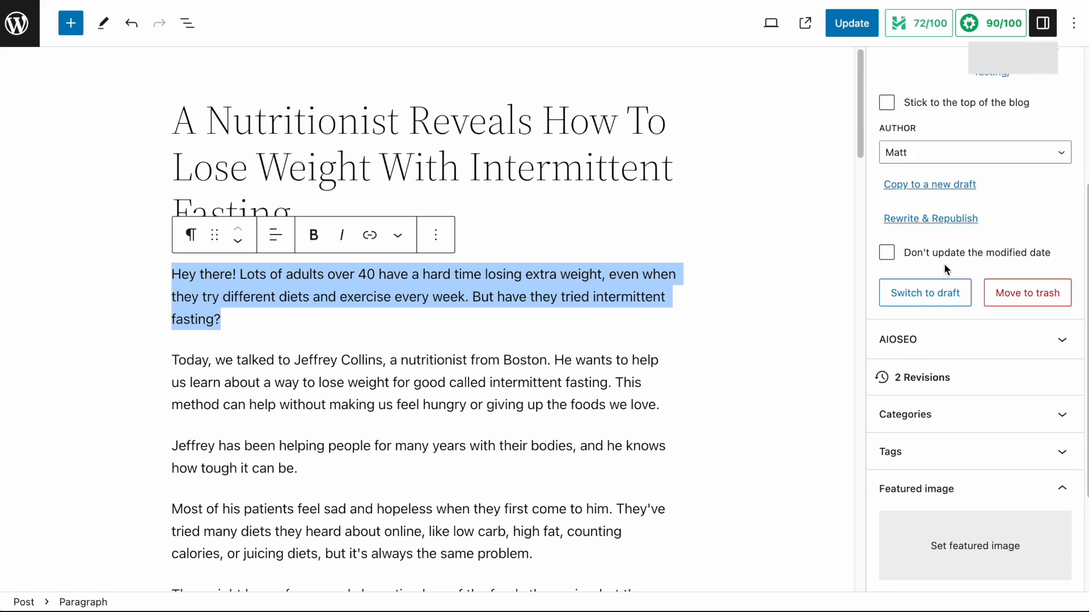
scroll(944, 263, "down", 3)
left_click(1064, 462)
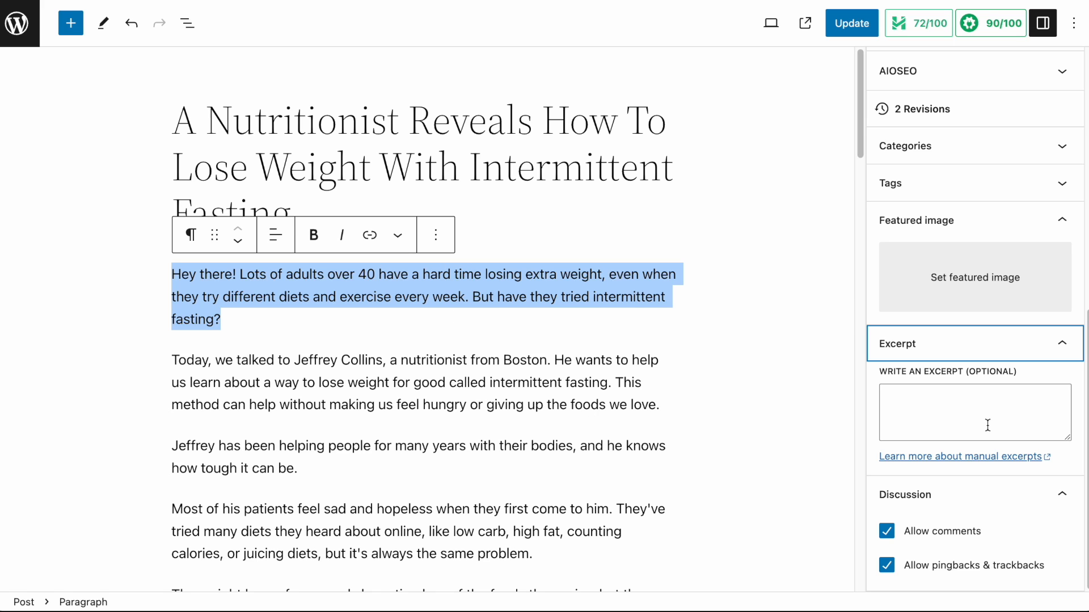
left_click(919, 401)
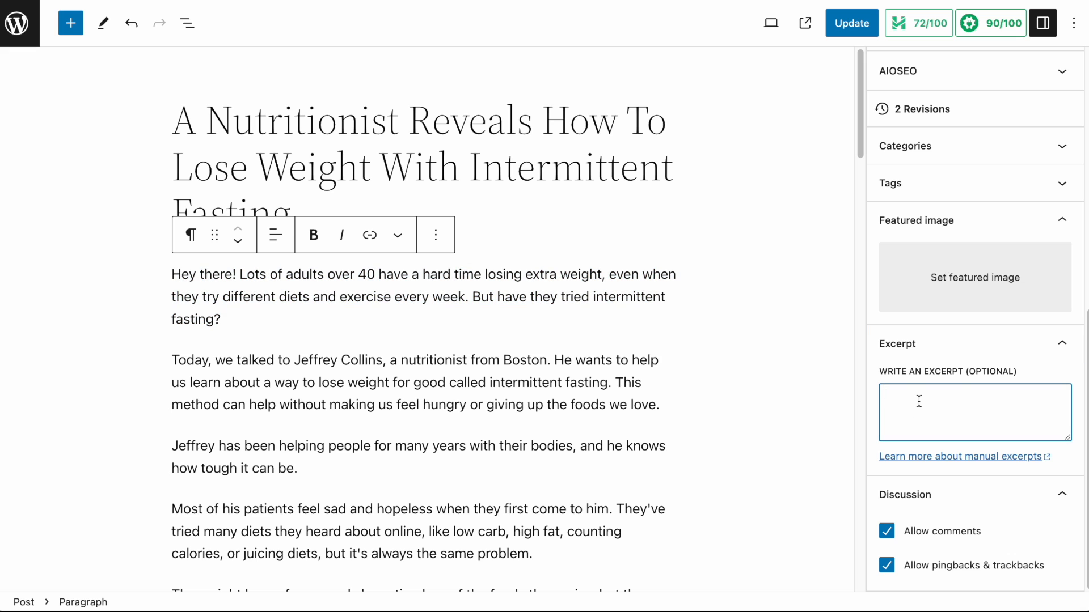
key("ctrl+v")
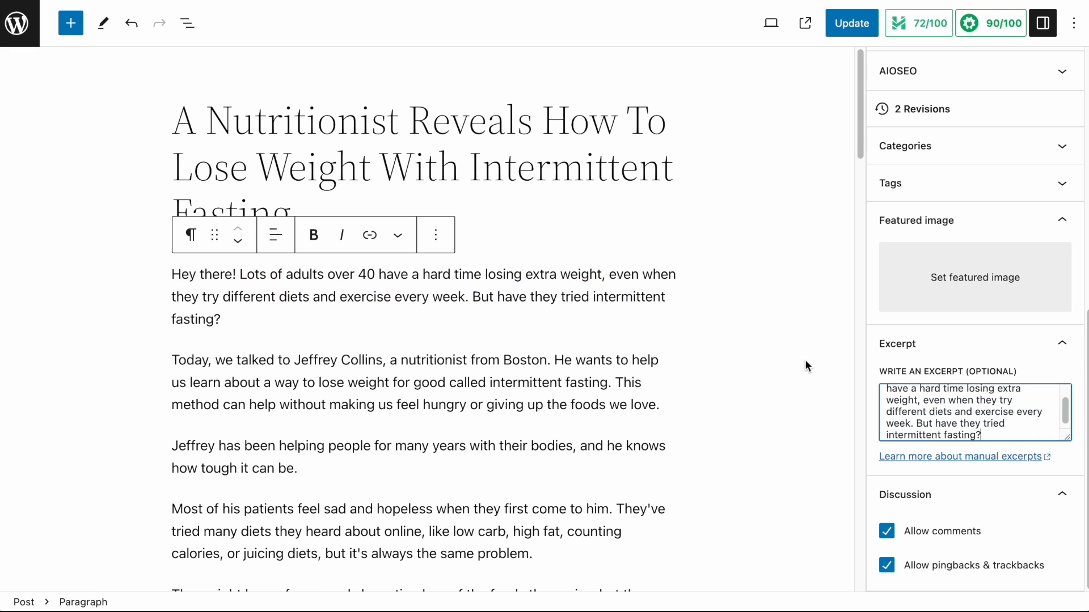
- Check the meta description's character count against the recommended maximum in the AIOSEO Settings below the post
left_click(826, 369)
scroll(776, 308, "down", 15)
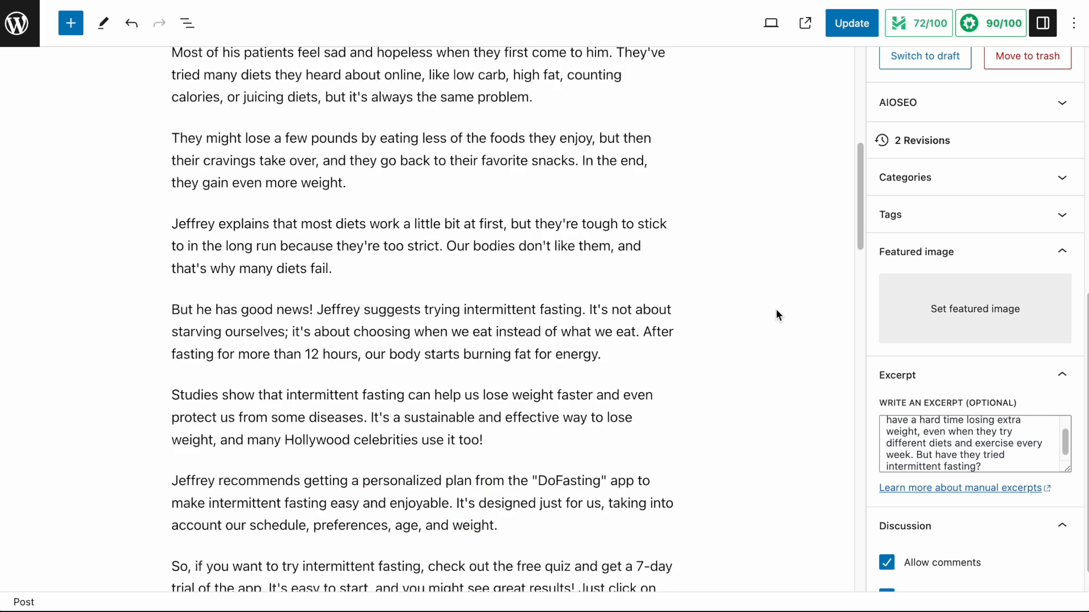
scroll(775, 308, "down", 10)
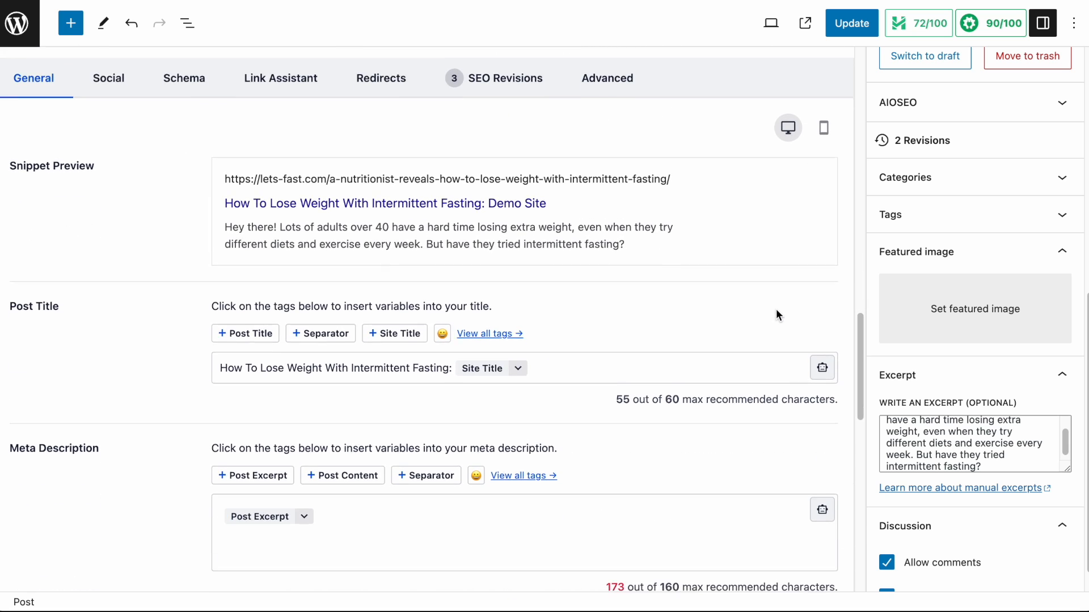
scroll(399, 306, "down", 1)
left_click(400, 305)
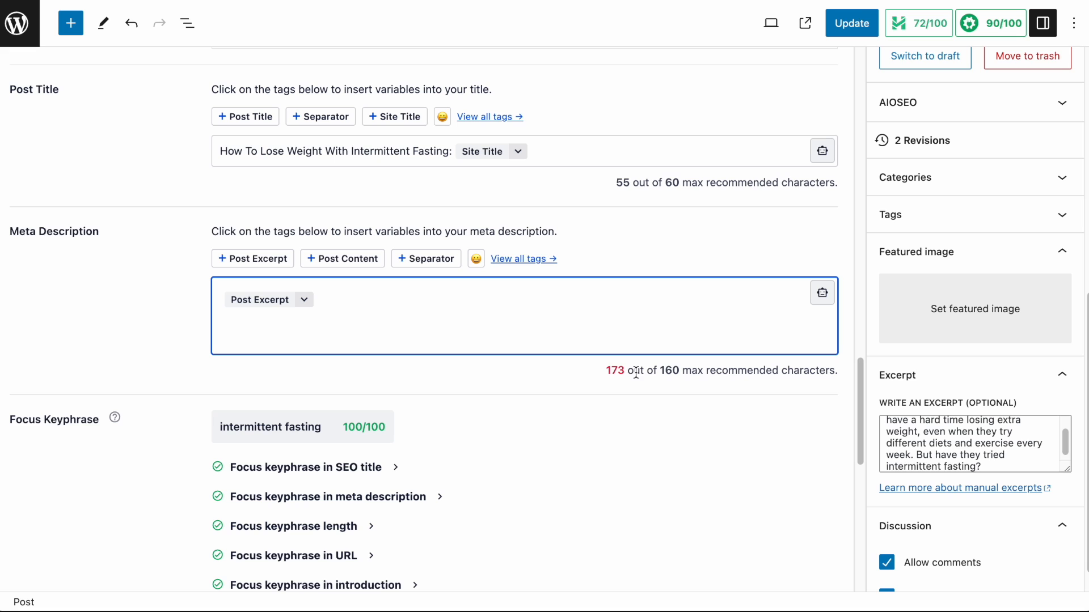
- Shorten the excerpt by deleting "Hey there!" from its beginning and "every week" after "exercise"
scroll(778, 287, "up", 10)
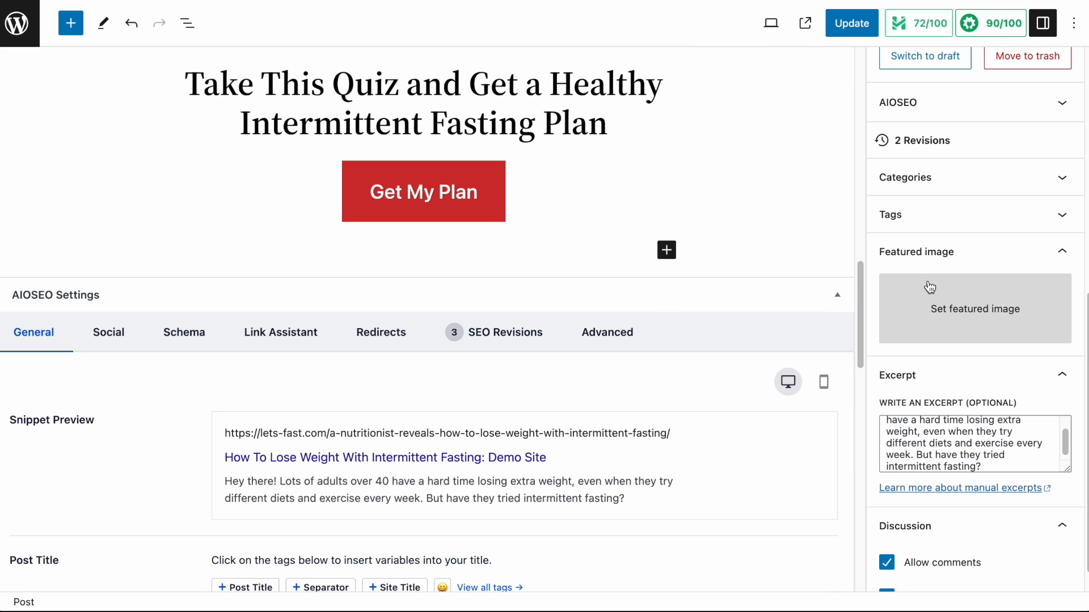
scroll(990, 450, "up", 2)
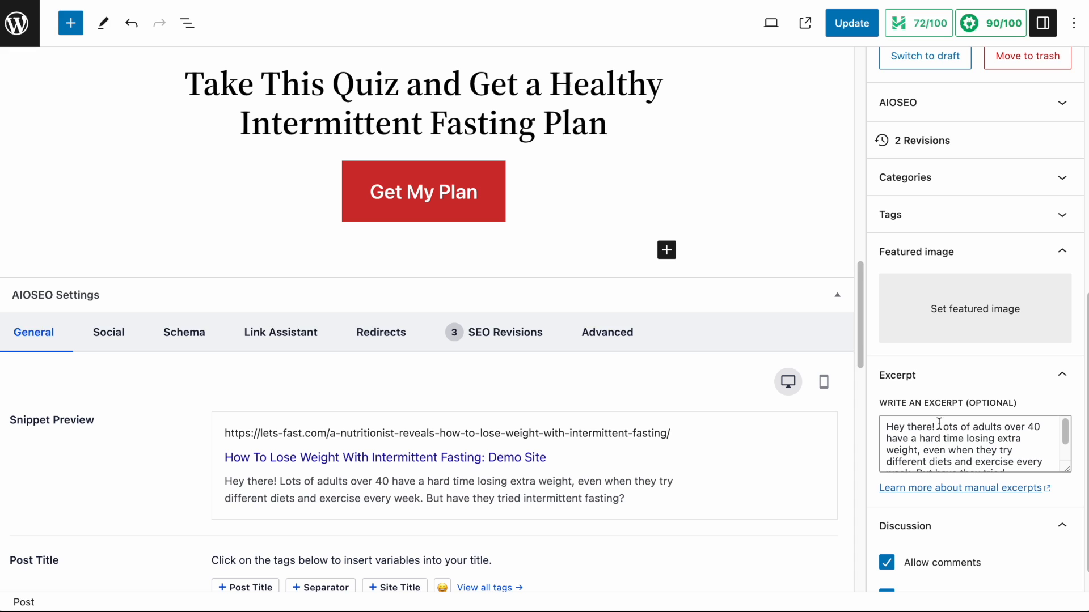
left_click_drag(939, 427, 872, 431)
key("BackSpace")
scroll(964, 439, "down", 2)
left_click_drag(981, 442, 927, 442)
key("BackSpace")
- Check the snippet preview and meta description length in AIOSEO Settings, and look over the post text and excerpt again
scroll(674, 421, "down", 3)
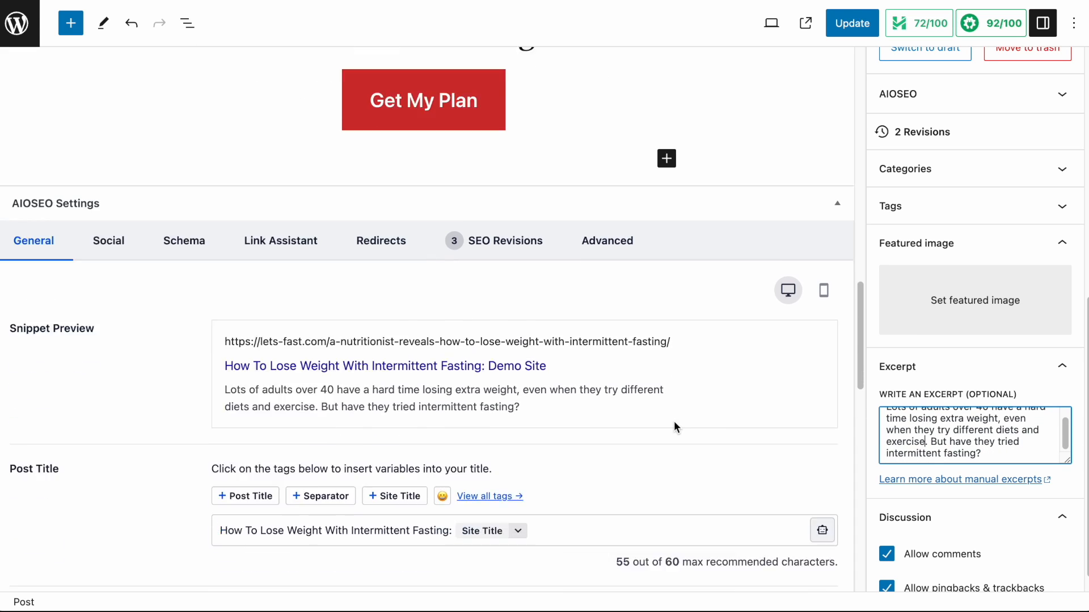
scroll(676, 401, "down", 3)
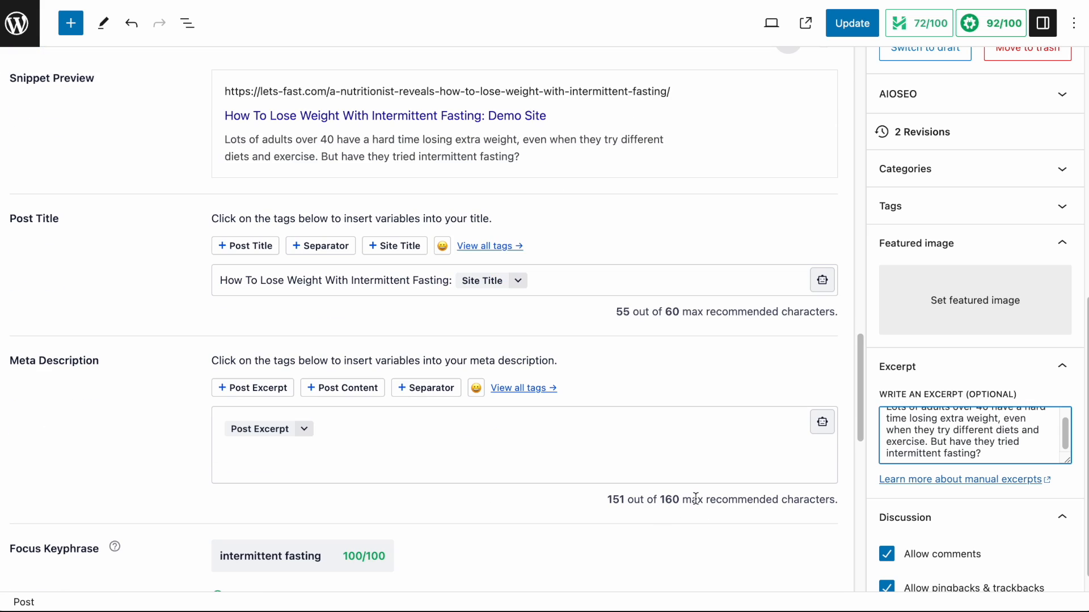
scroll(556, 247, "up", 10)
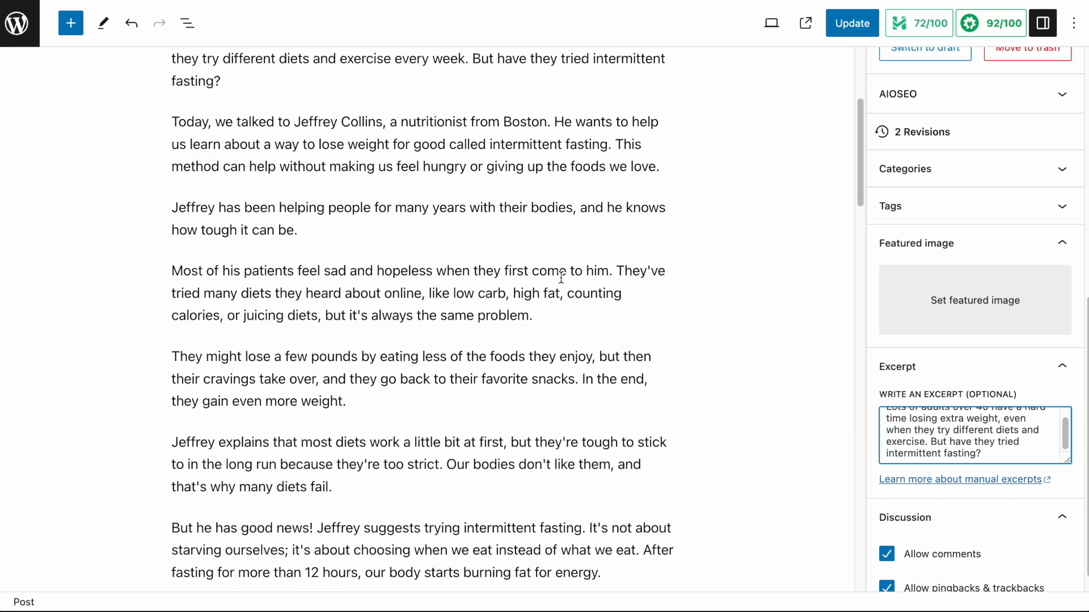
scroll(561, 277, "up", 4)
scroll(560, 277, "down", 8)
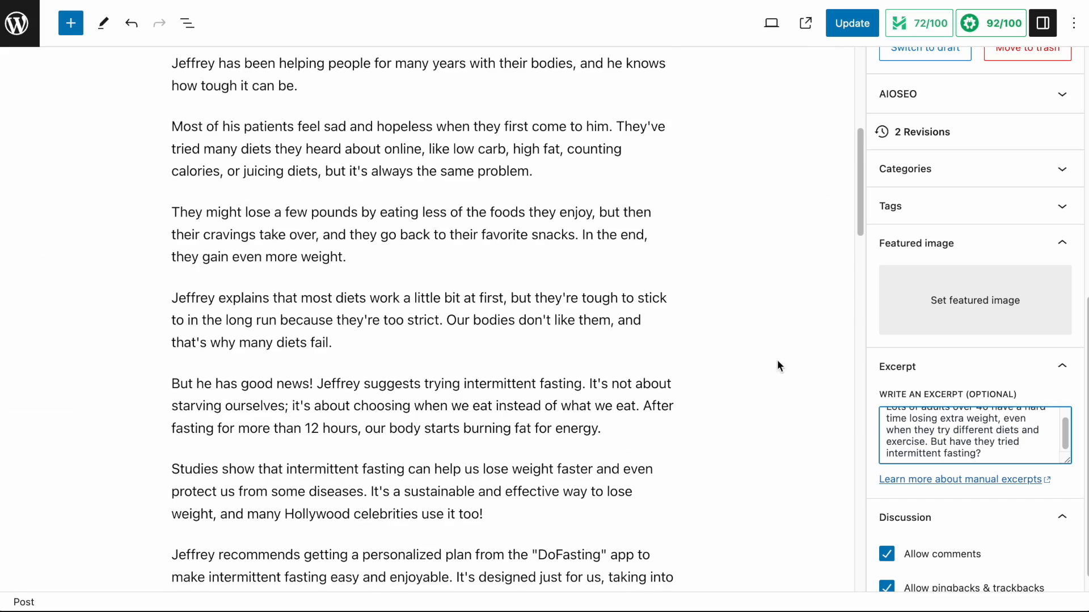
scroll(1002, 448, "up", 2)
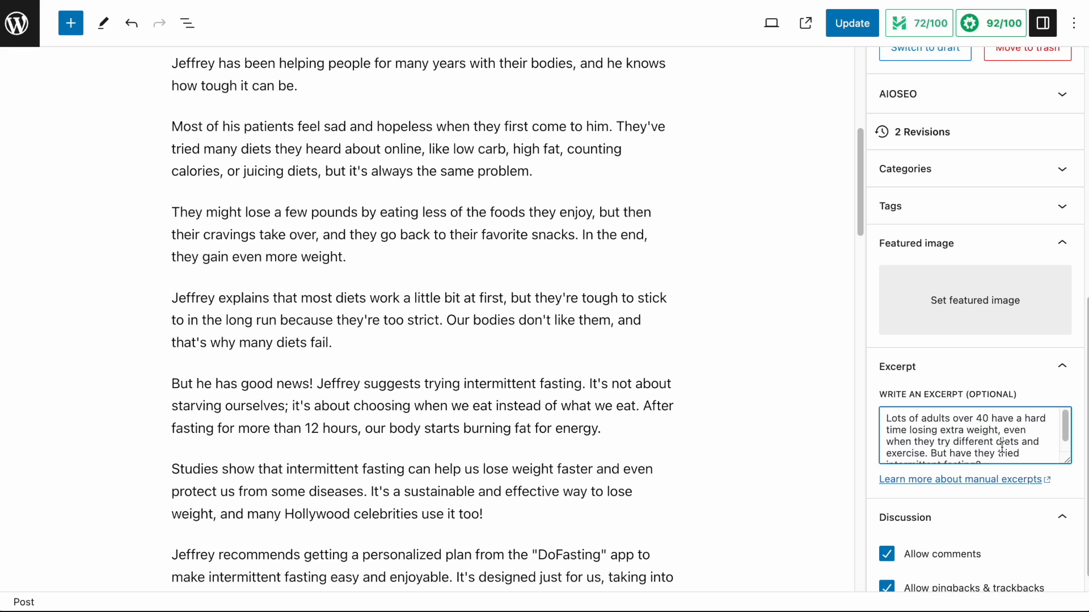
scroll(1002, 447, "down", 2)
scroll(724, 355, "down", 2)
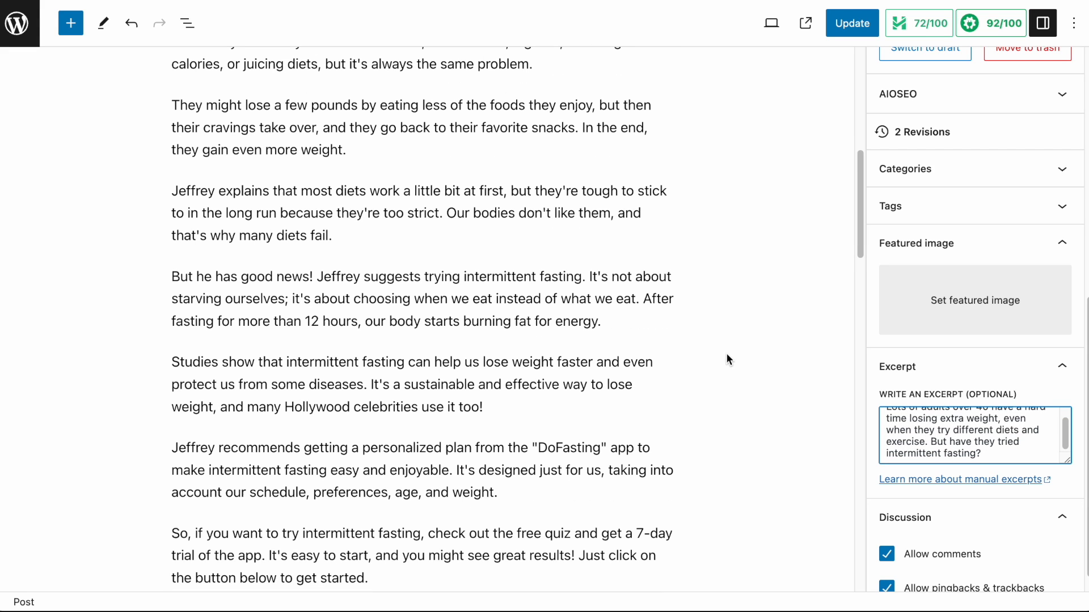
- Reopen the post's general AIOSEO settings, expand Basic SEO and examine its checks down to External links
left_click(985, 32)
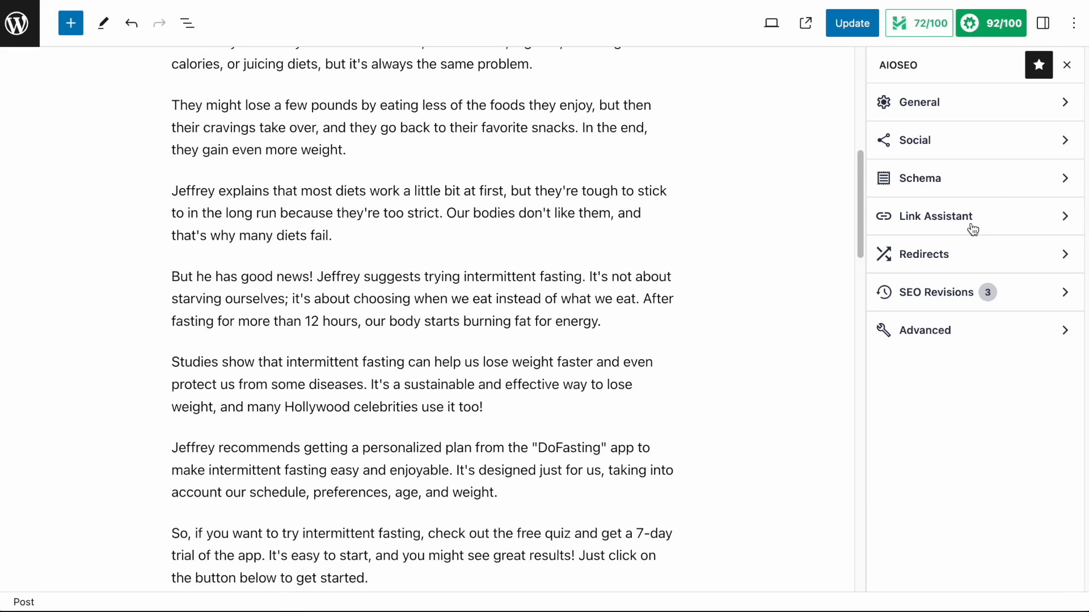
left_click(943, 103)
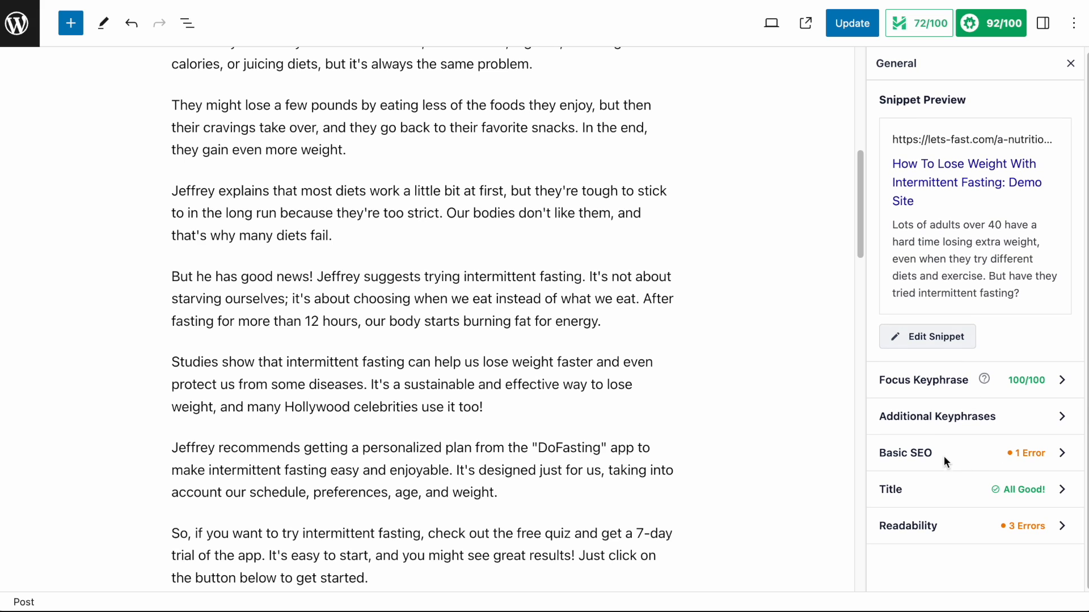
left_click(1062, 457)
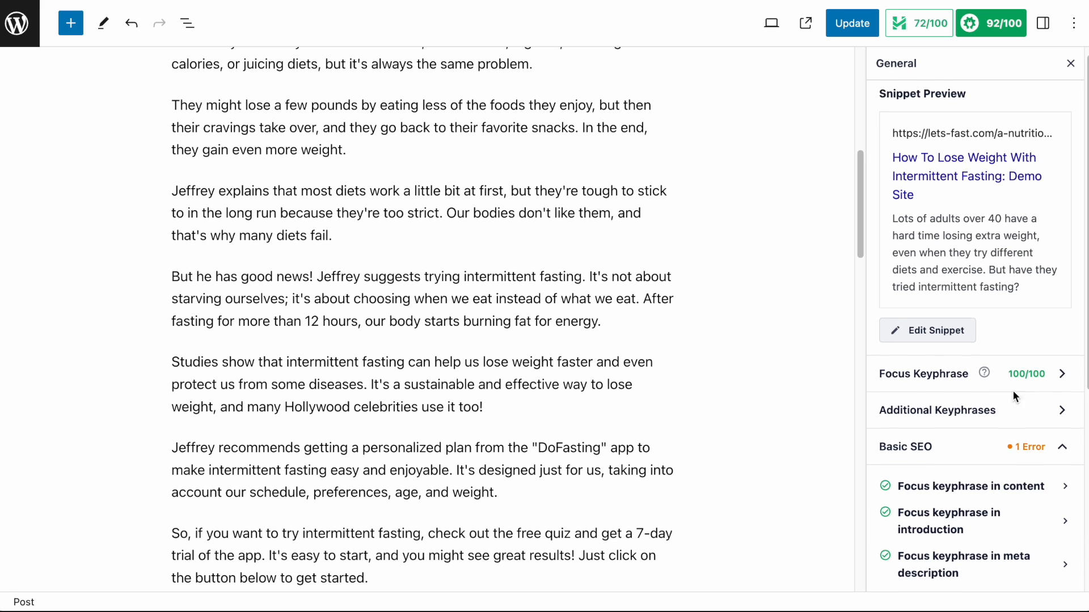
scroll(1011, 393, "down", 3)
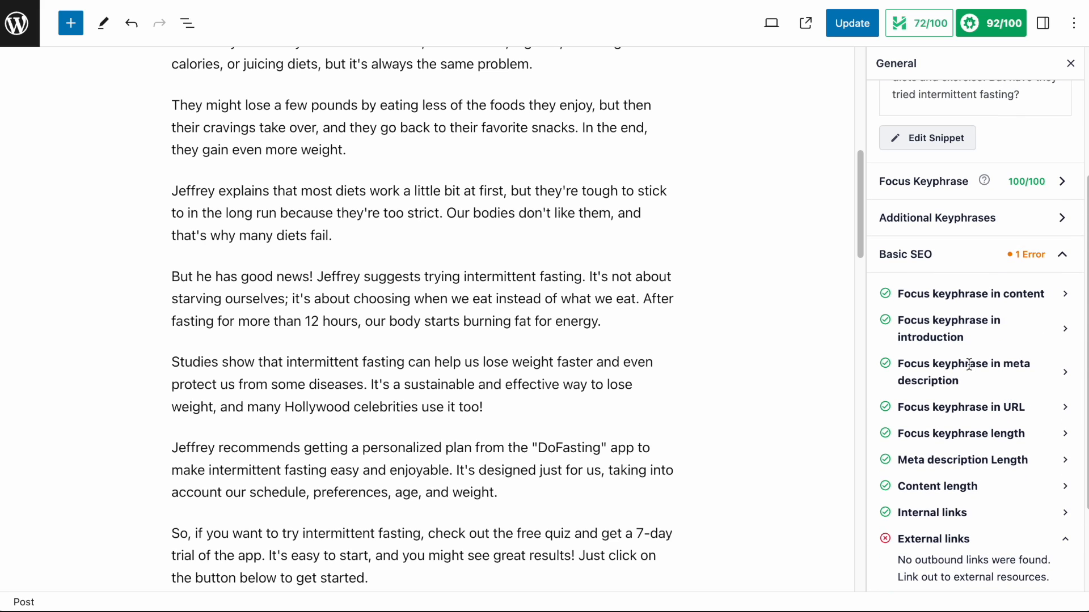
scroll(968, 365, "down", 1)
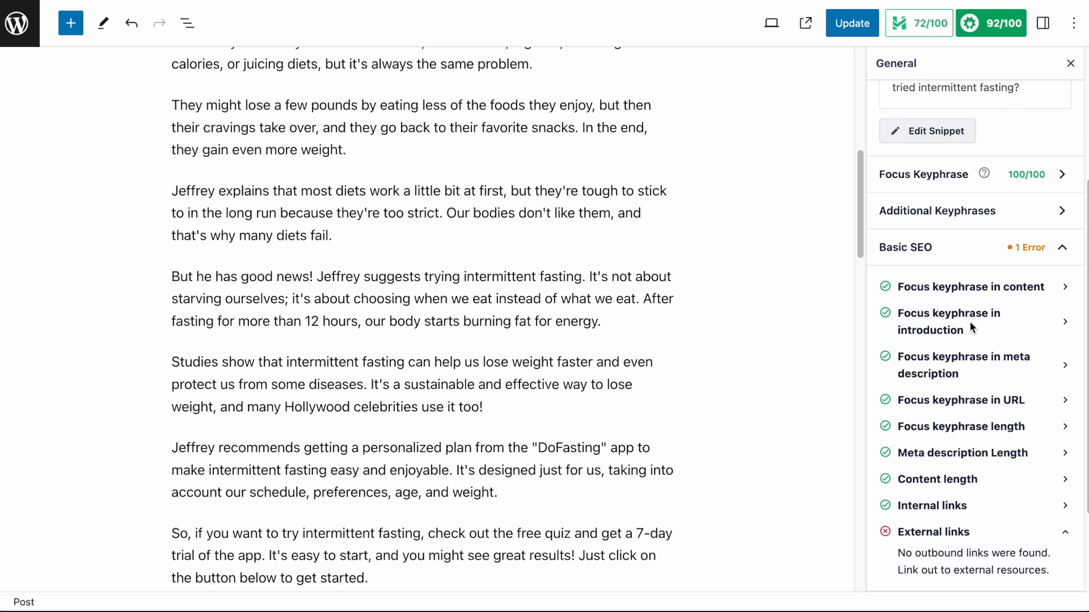
scroll(961, 323, "down", 2)
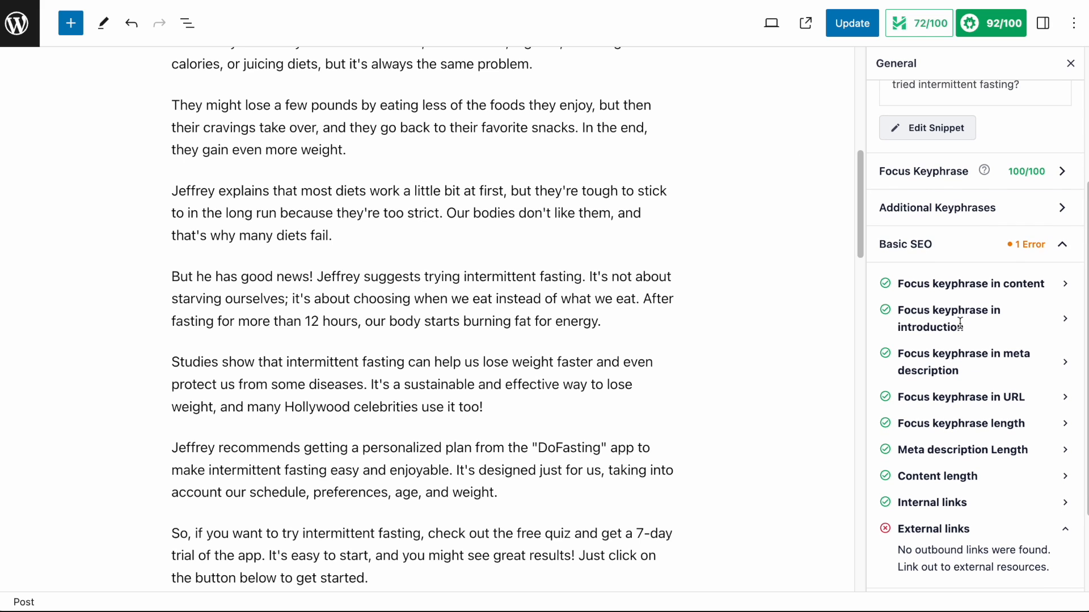
scroll(960, 323, "down", 3)
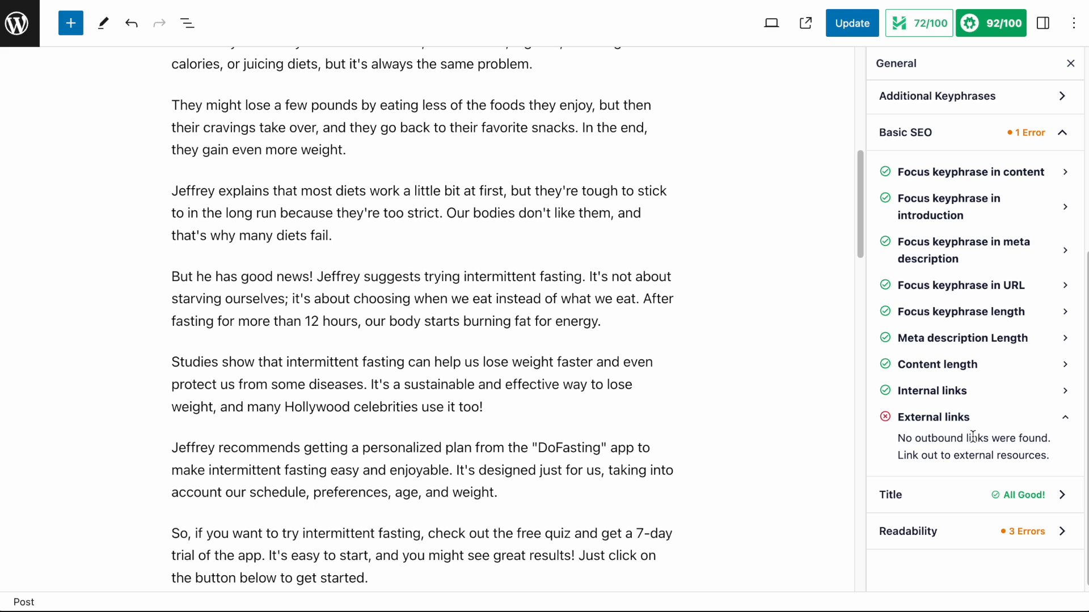
- Select "intermittent fasting" in the post's second paragraph and copy the URL of Wikipedia's Intermittent fasting article from the browser
scroll(836, 262, "up", 10)
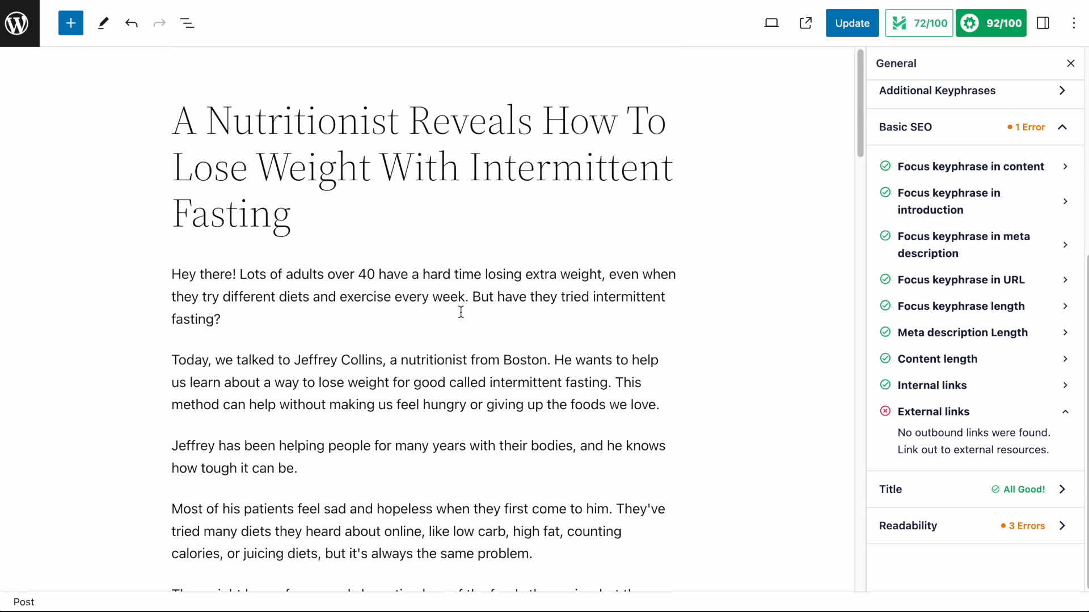
scroll(462, 312, "down", 3)
scroll(462, 312, "down", 1)
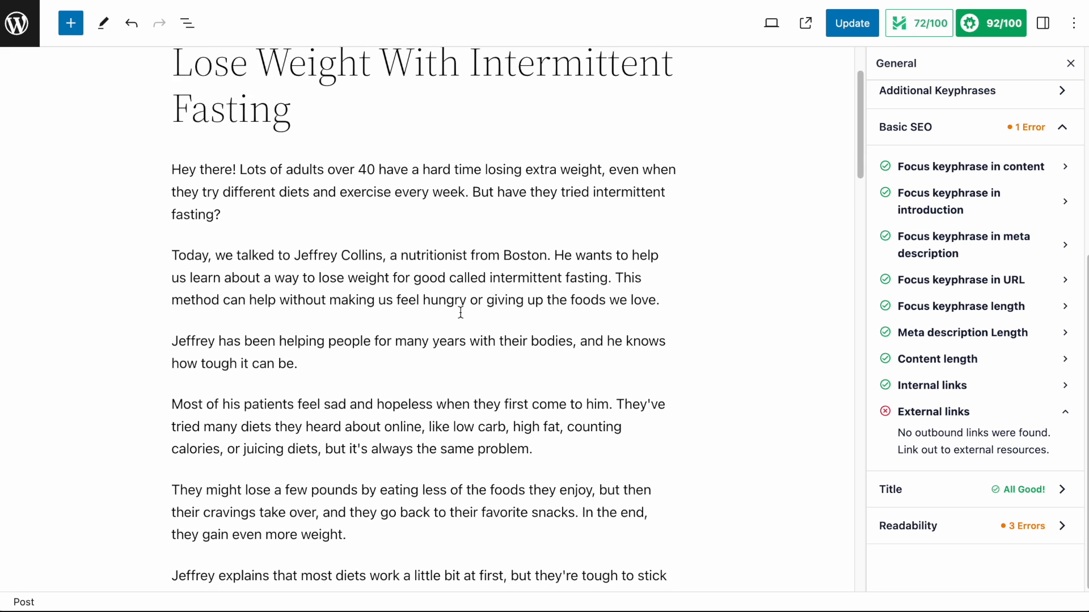
left_click(606, 268)
left_click_drag(606, 268, 491, 267)
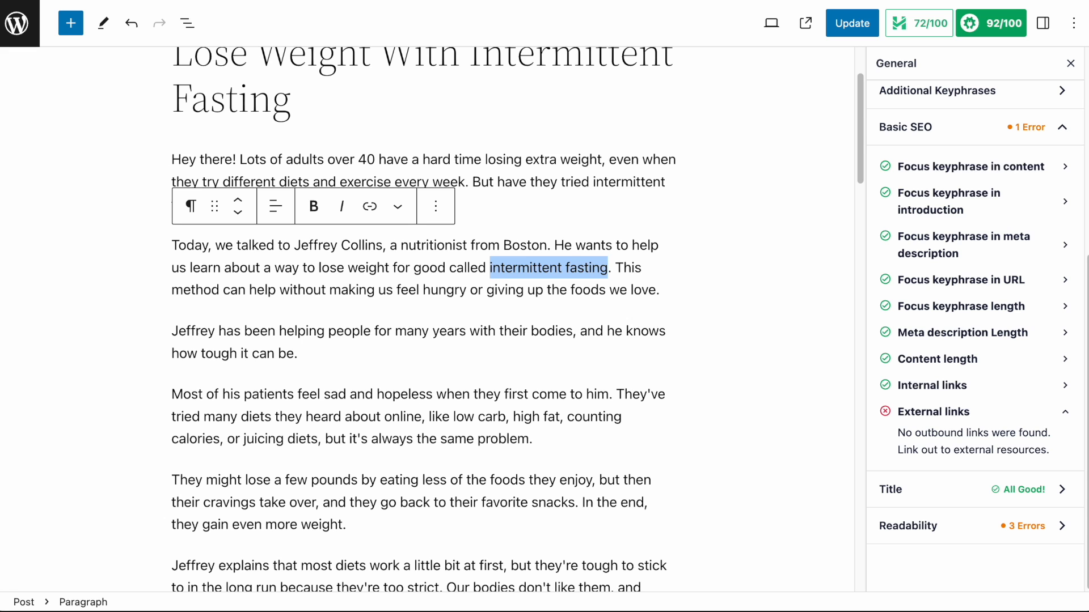
key("ctrl+Tab")
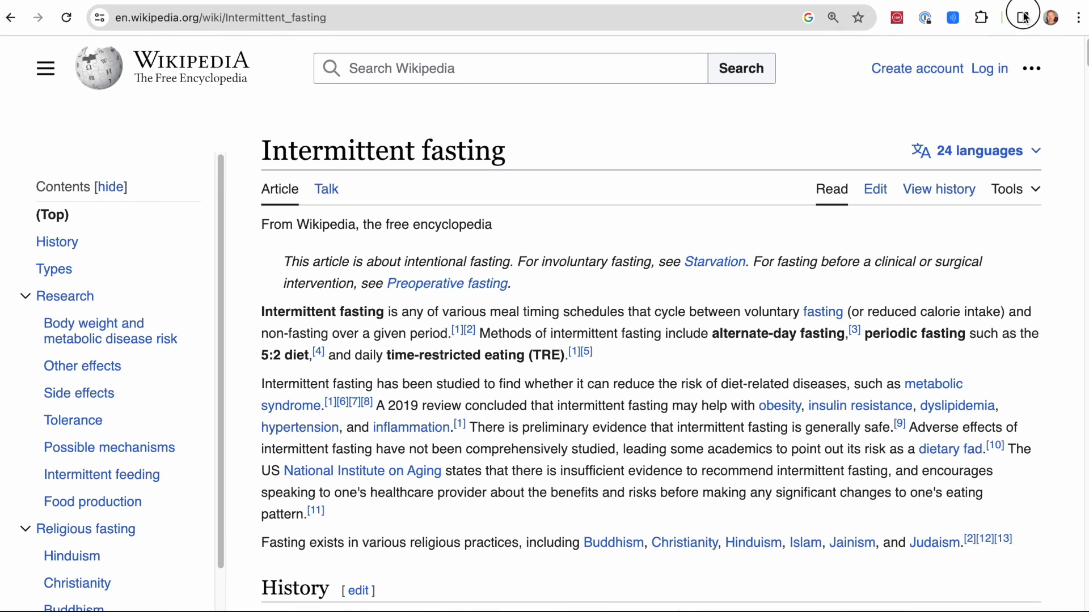
left_click(362, 18)
key("ctrl+c")
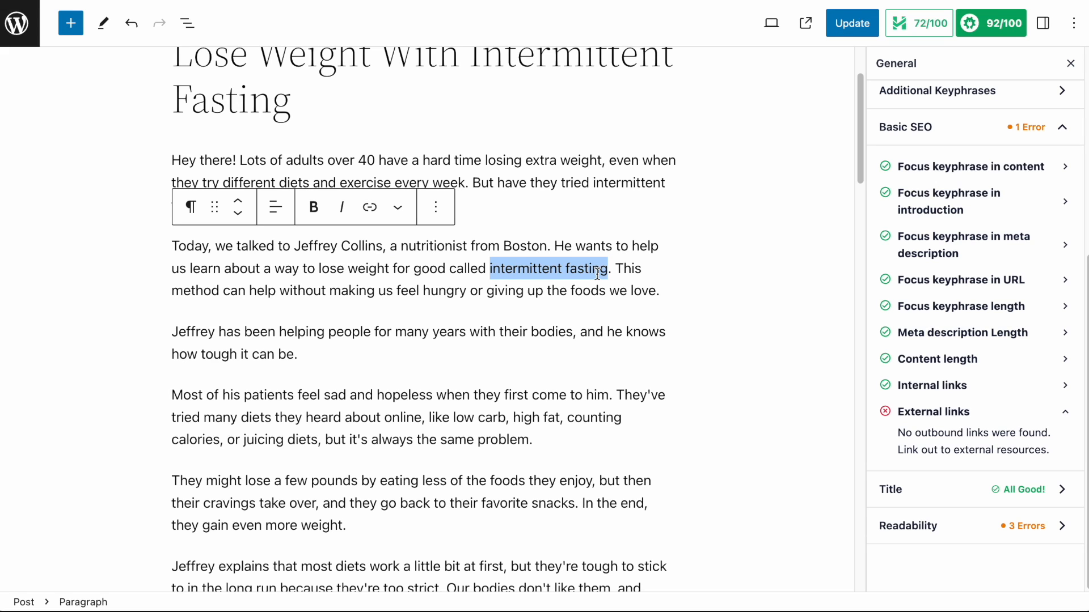
left_click(369, 207)
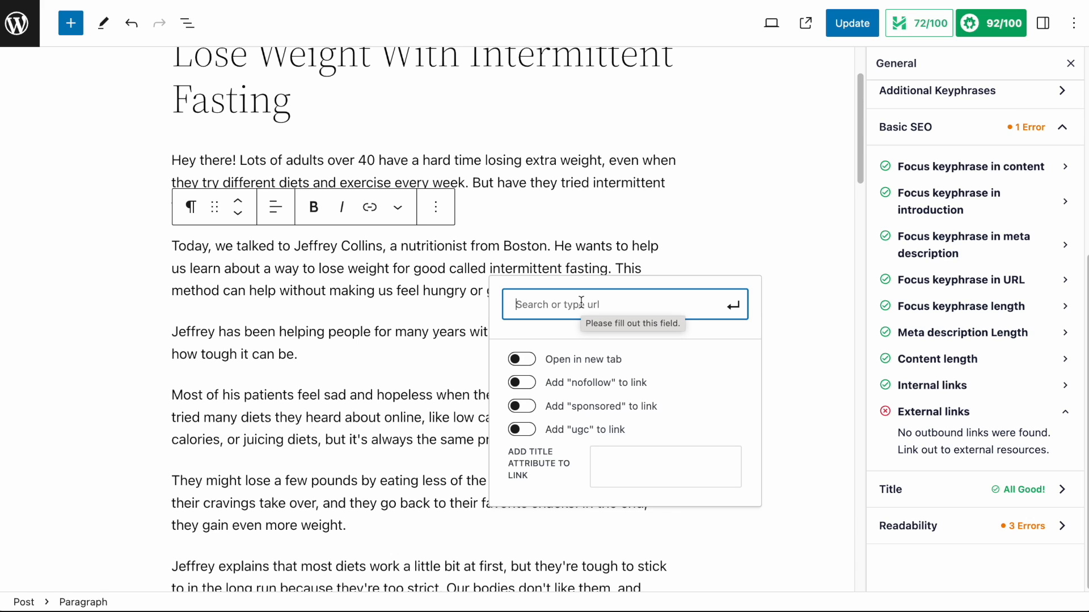
key("ctrl+v")
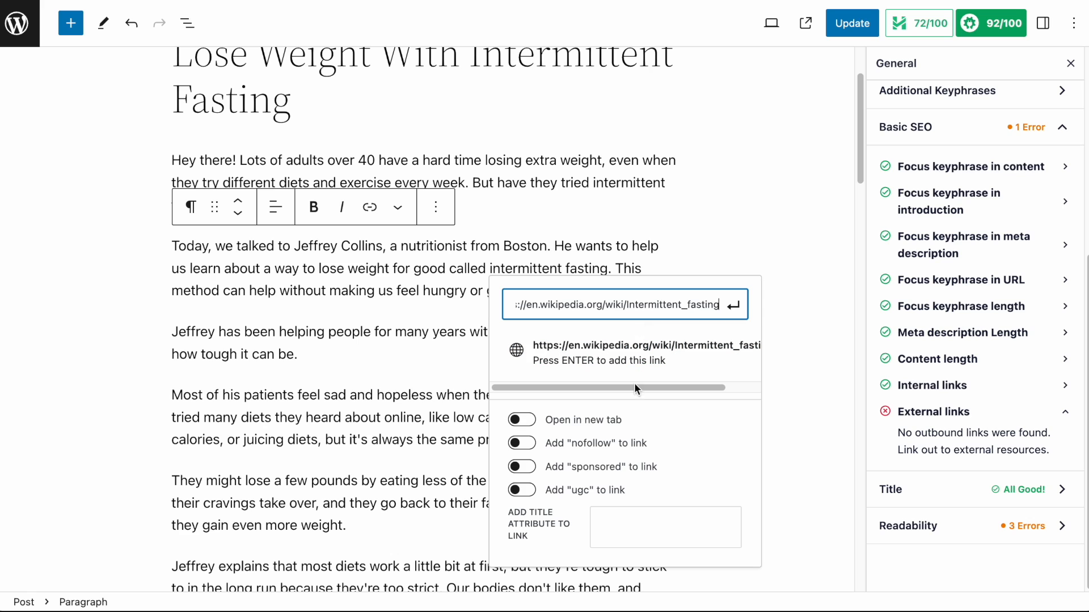
left_click(522, 420)
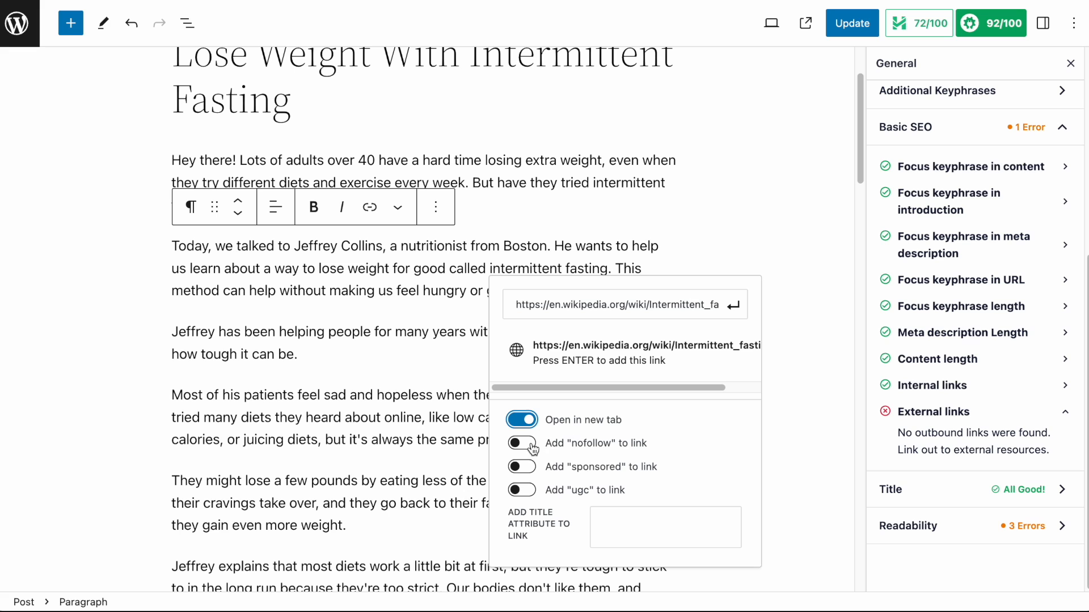
left_click(532, 448)
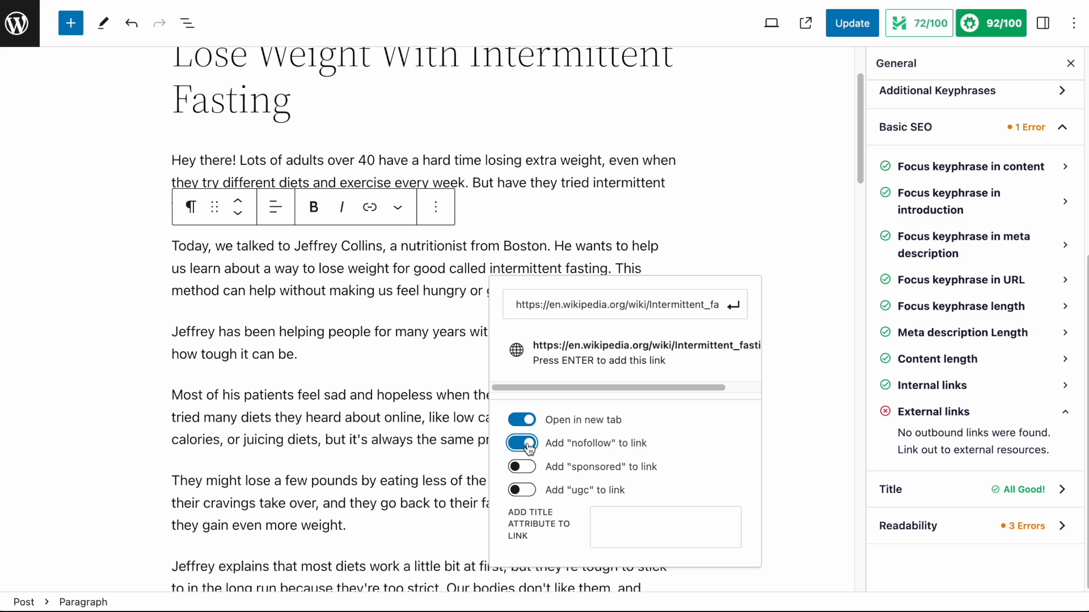
left_click(732, 309)
left_click(432, 293)
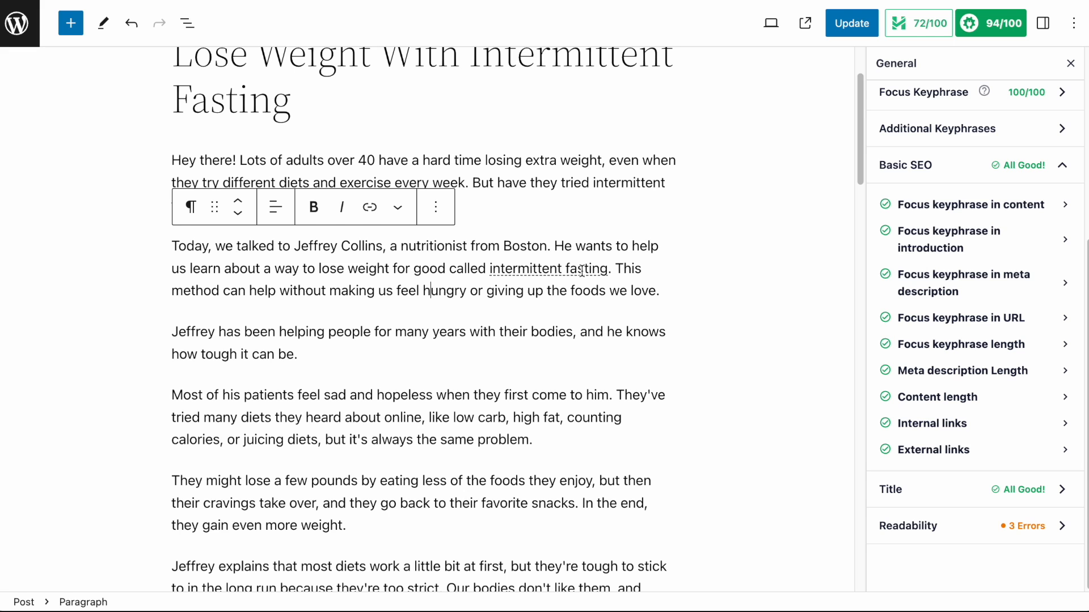
- Select "intermittent fasting" in the "But he has good news!" paragraph and copy the URL of Mayo Clinic's intermittent fasting article
scroll(582, 271, "down", 8)
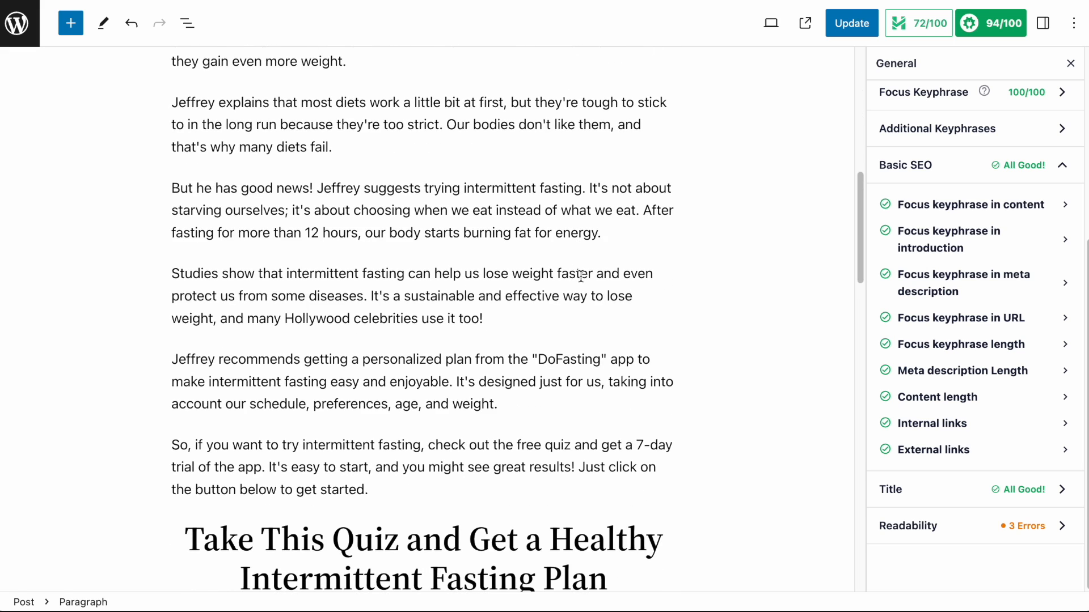
scroll(582, 276, "down", 2)
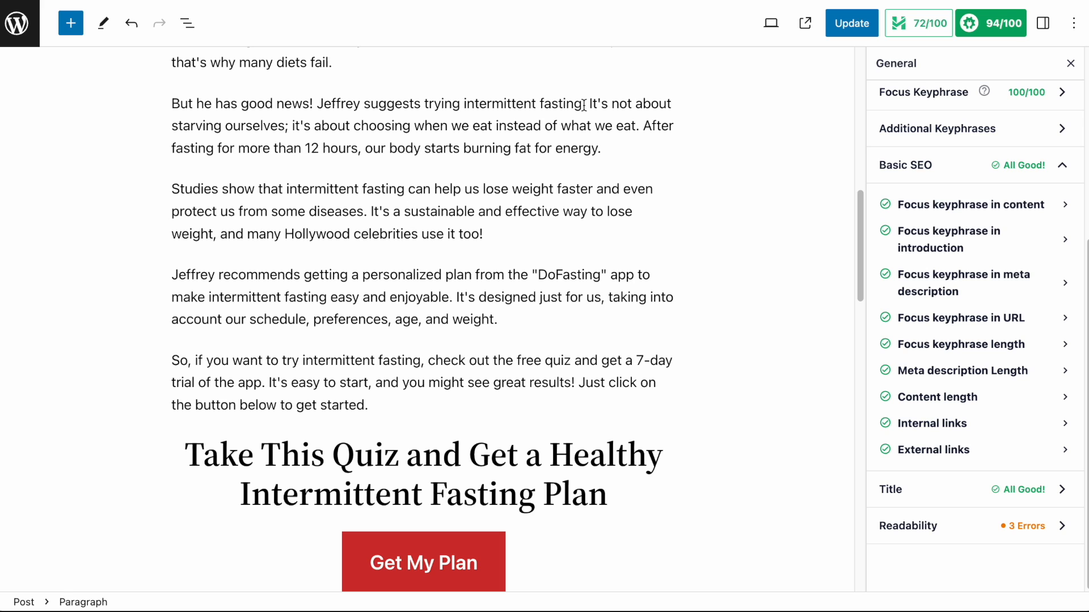
left_click_drag(582, 105, 464, 102)
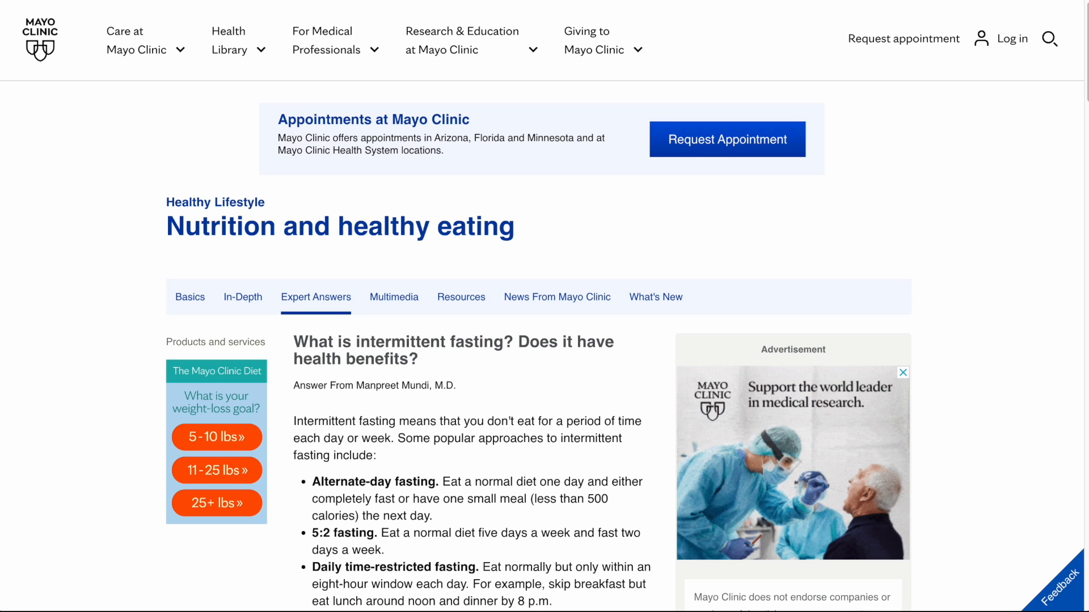
left_click(731, 16)
key("ctrl+c")
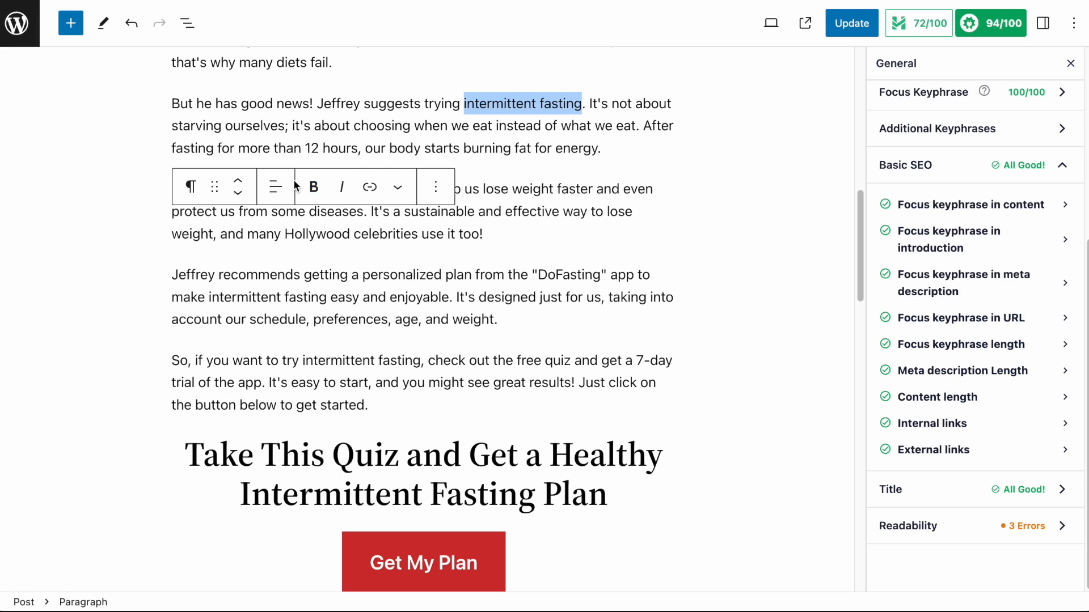
- Link that phrase to the copied Mayo Clinic URL, opening in a new tab with "nofollow" added, and update the post
left_click(369, 186)
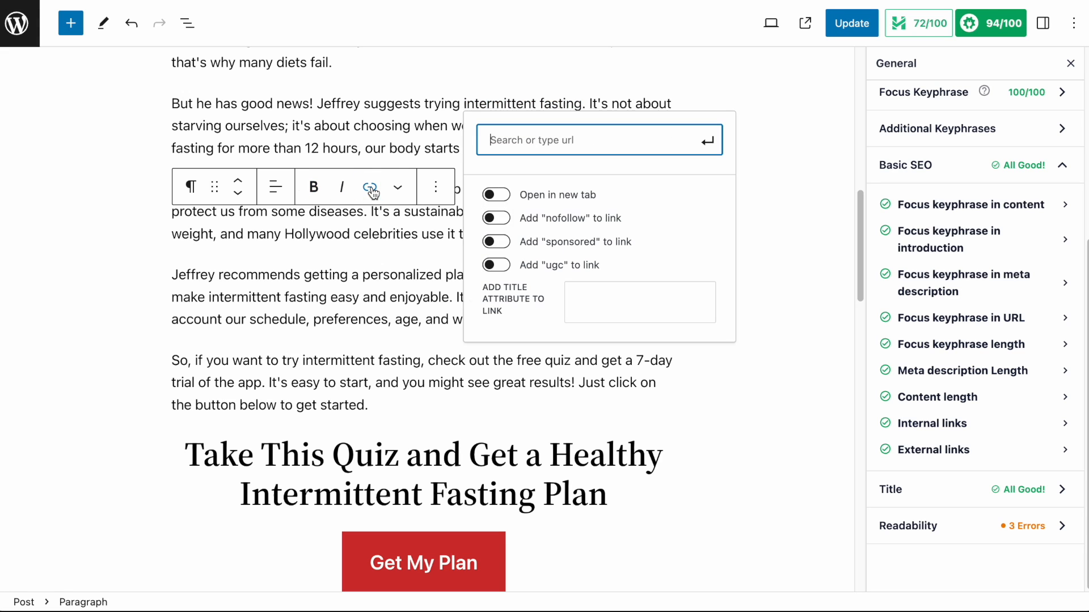
left_click(508, 197)
left_click(502, 219)
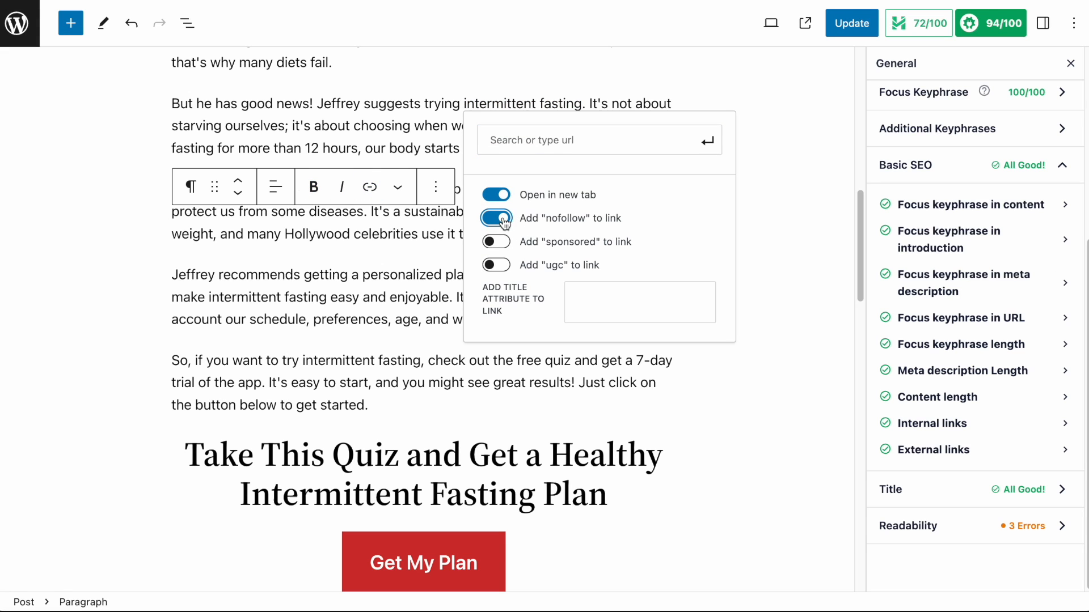
left_click(554, 141)
key("ctrl+v")
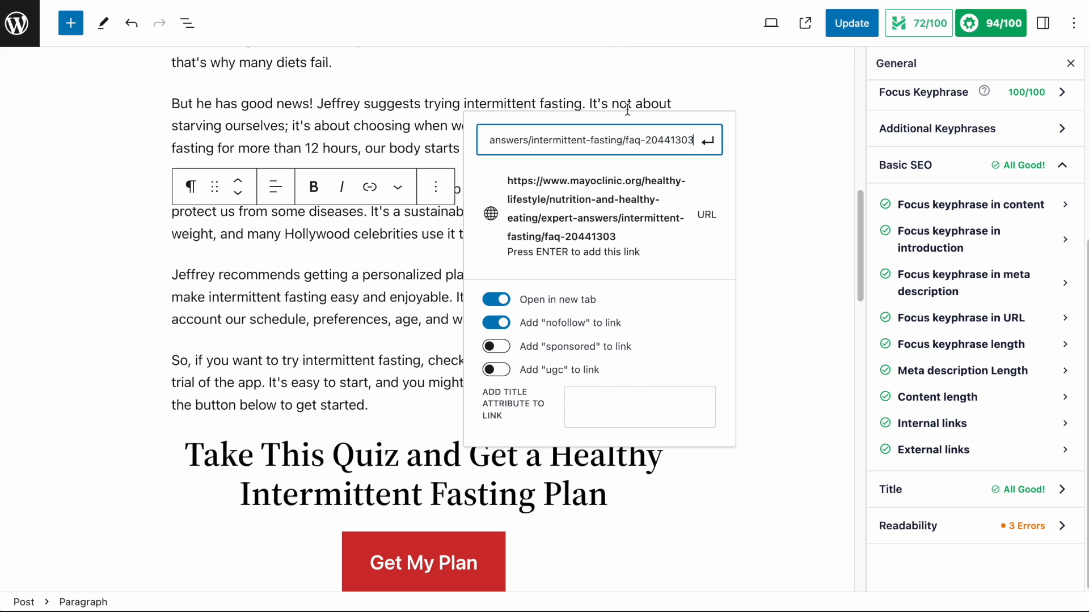
key("Return")
left_click(395, 318)
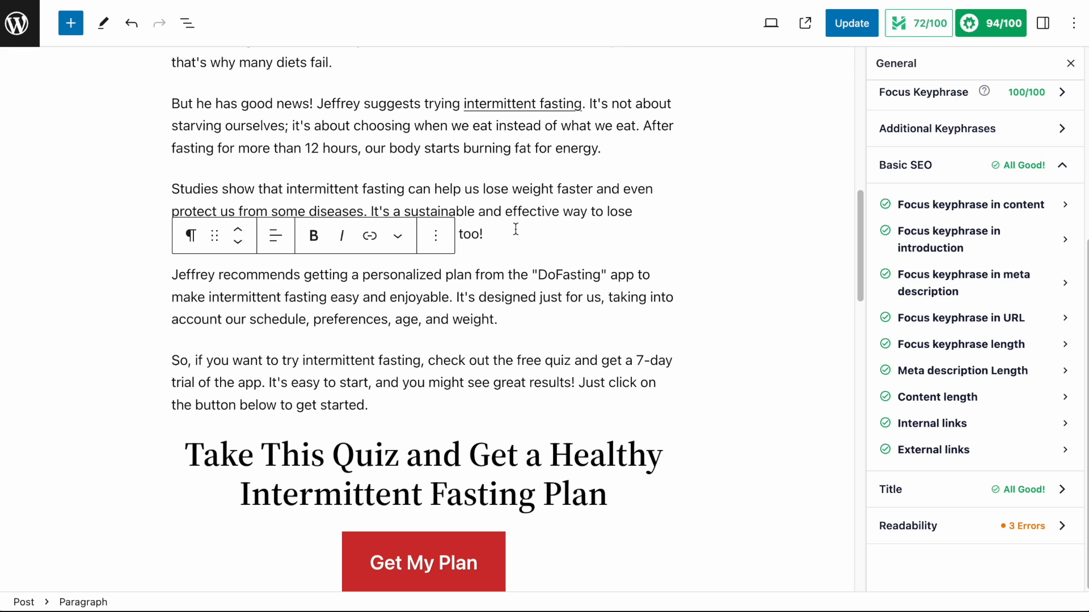
key("ctrl+s")
left_click(858, 24)
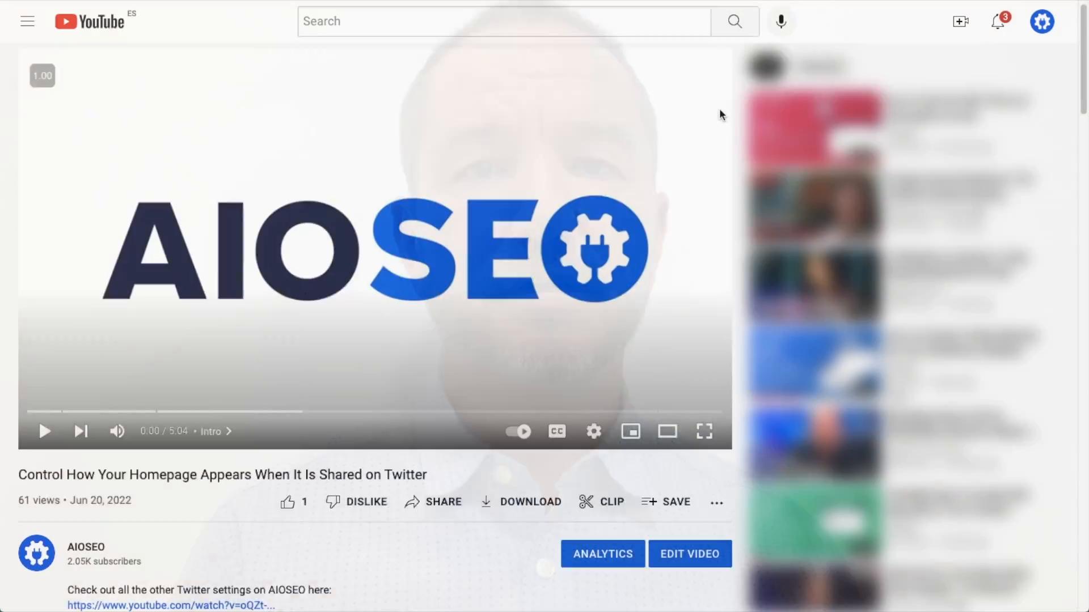
- Expand the YouTube video's full description and open the aioseo.com link under "Grab Your Copy Of All In One SEO Here"
scroll(719, 112, "down", 5)
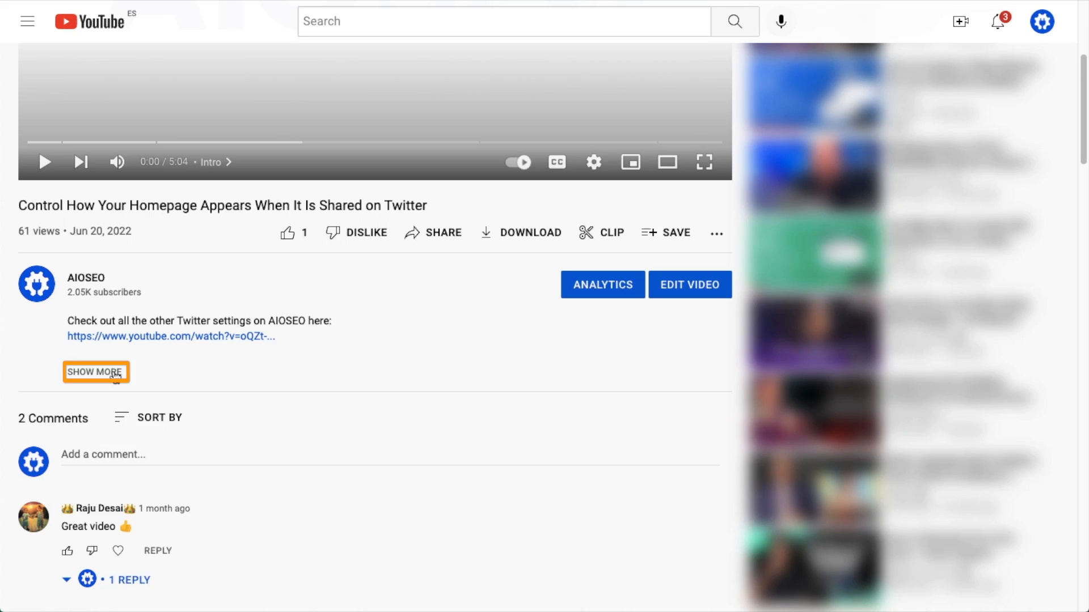
left_click(94, 372)
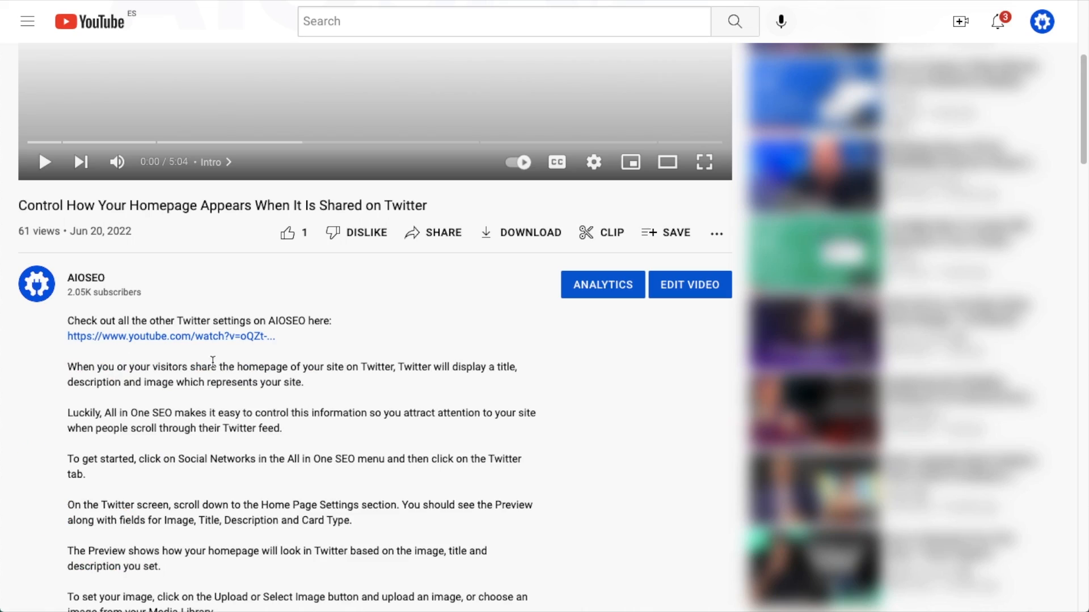
scroll(604, 362, "down", 15)
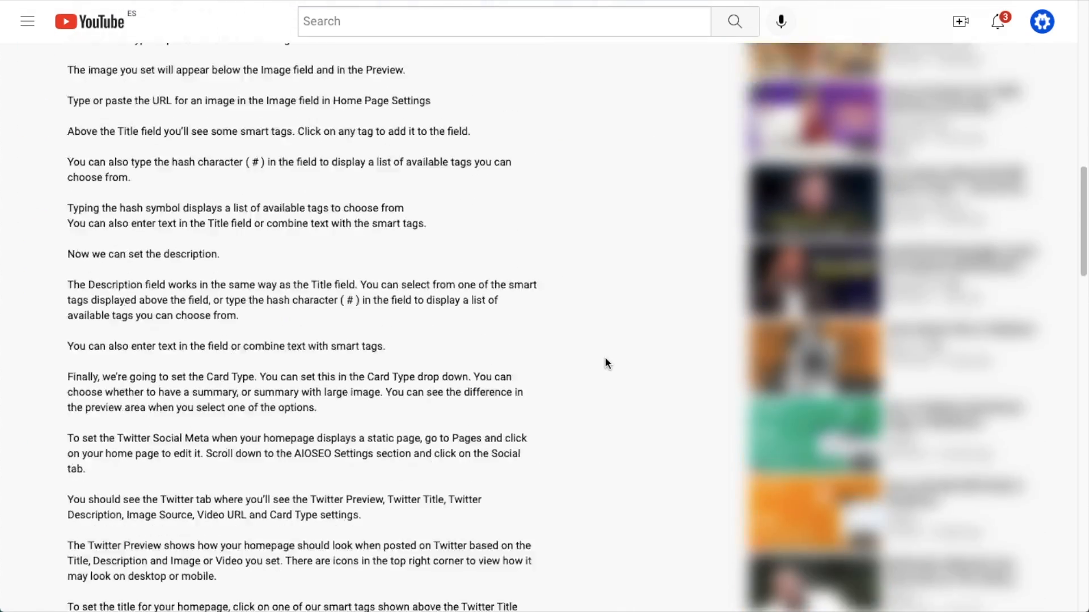
scroll(604, 363, "down", 6)
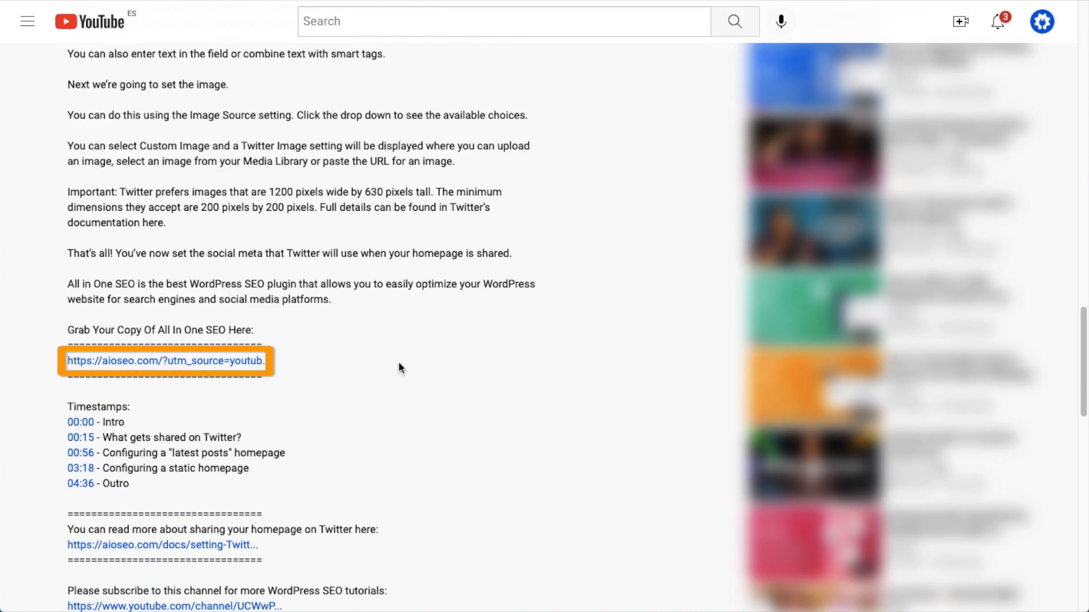
left_click(226, 361)
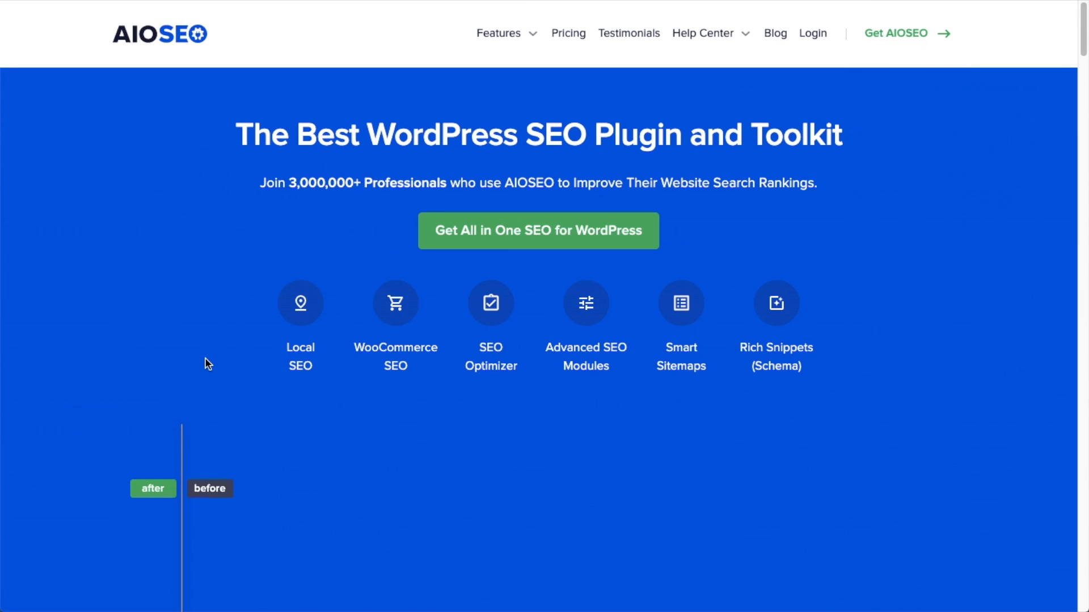